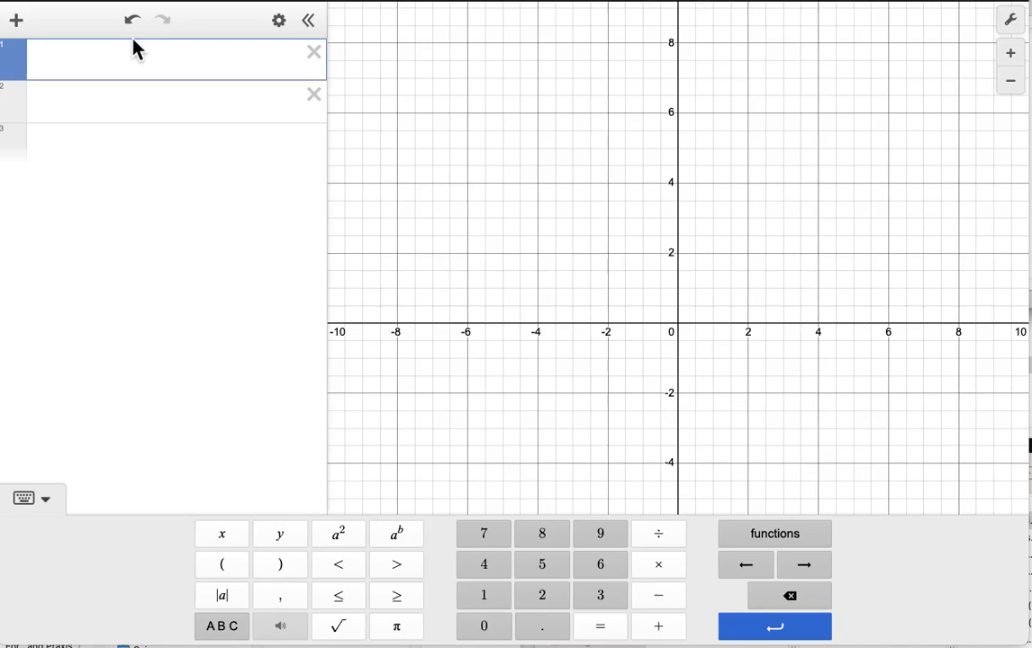
Insert a table and enter the points (1, 2) and (3, 4) in its x₁ and y₁ columns.
{"action": "left_click", "coordinate": [25, 28]}
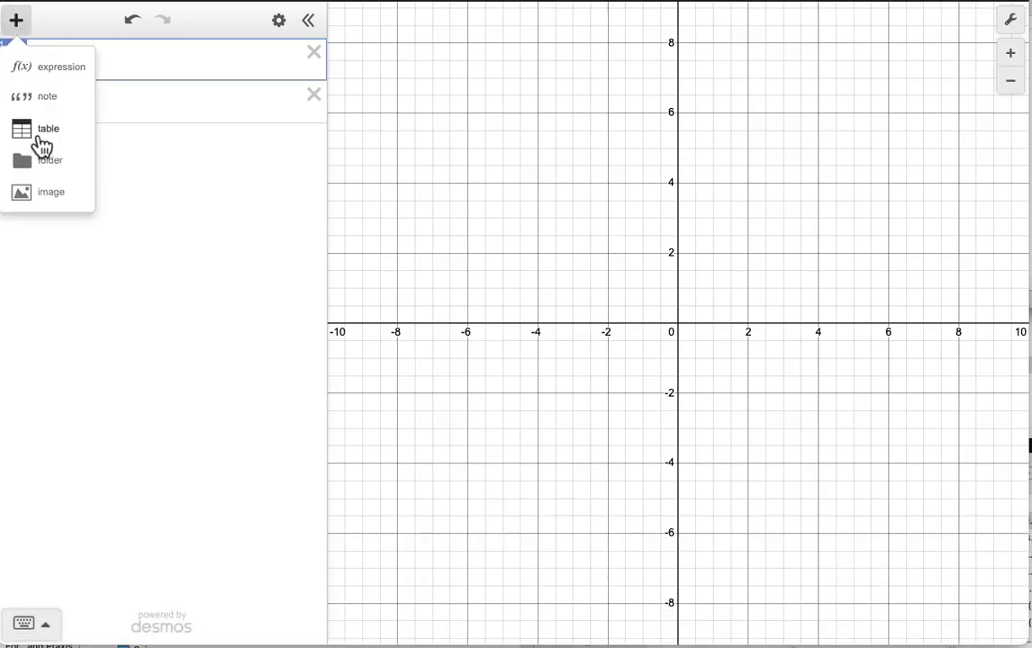
{"action": "left_click", "coordinate": [36, 136]}
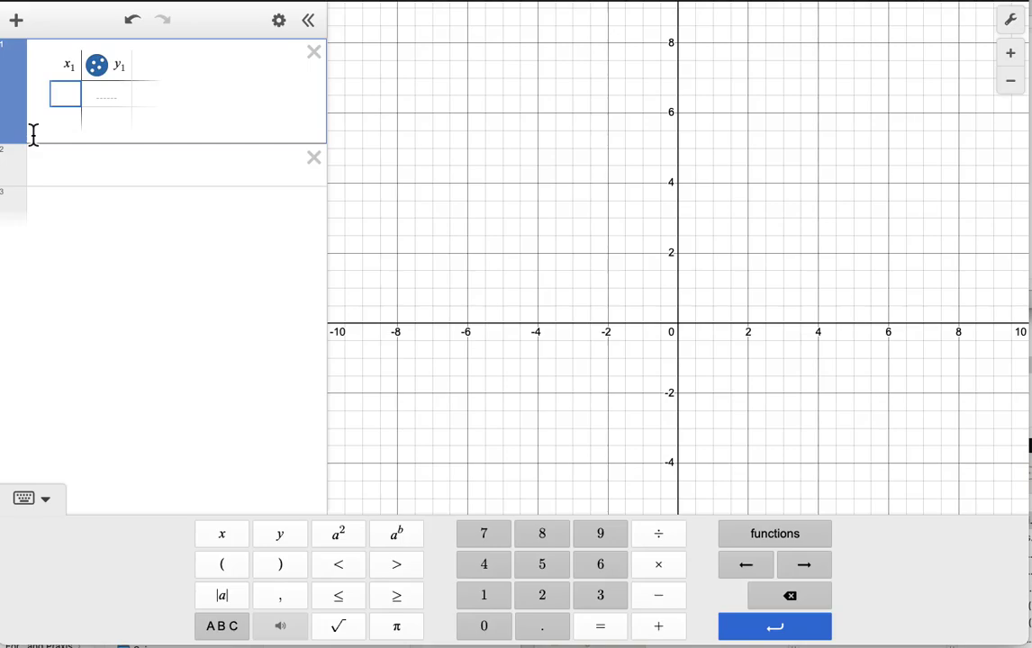
{"action": "type", "text": "1"}
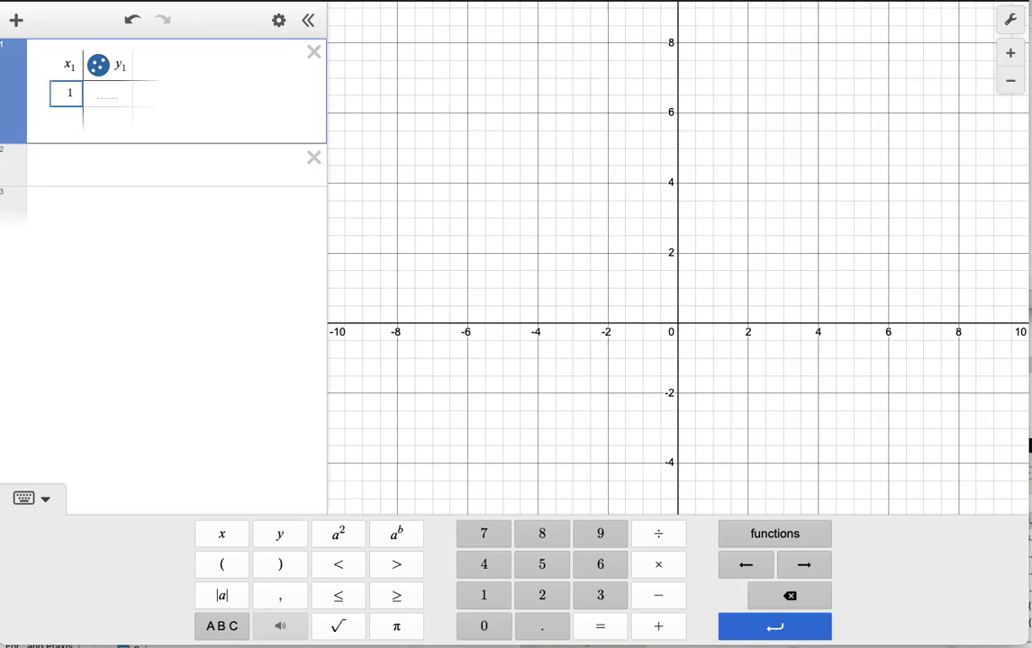
{"action": "left_click", "coordinate": [107, 94]}
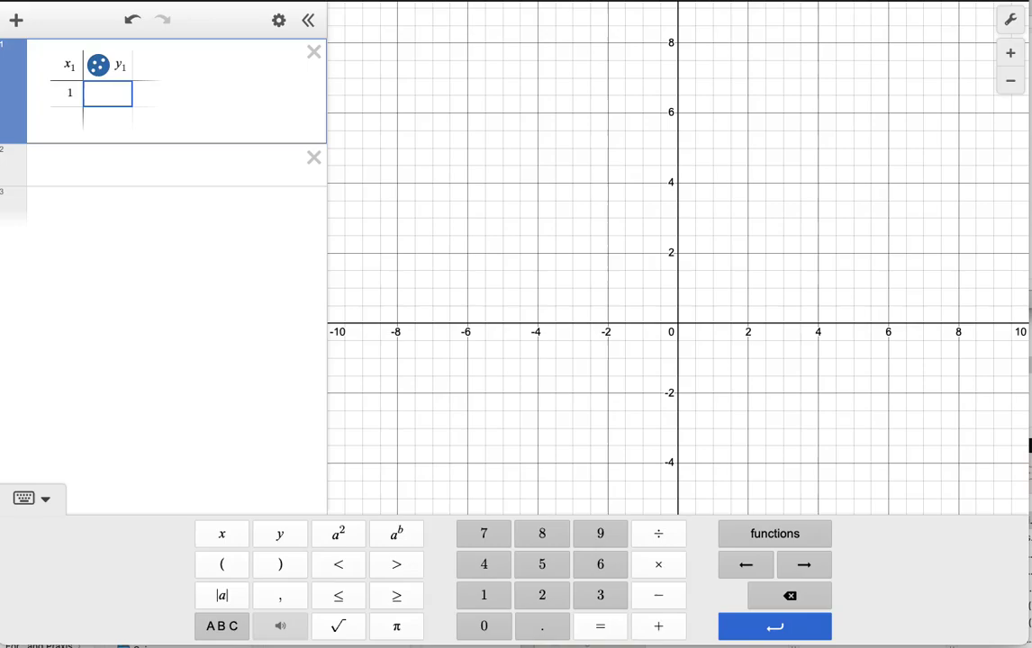
{"action": "type", "text": "2"}
{"action": "key", "text": "Tab"}
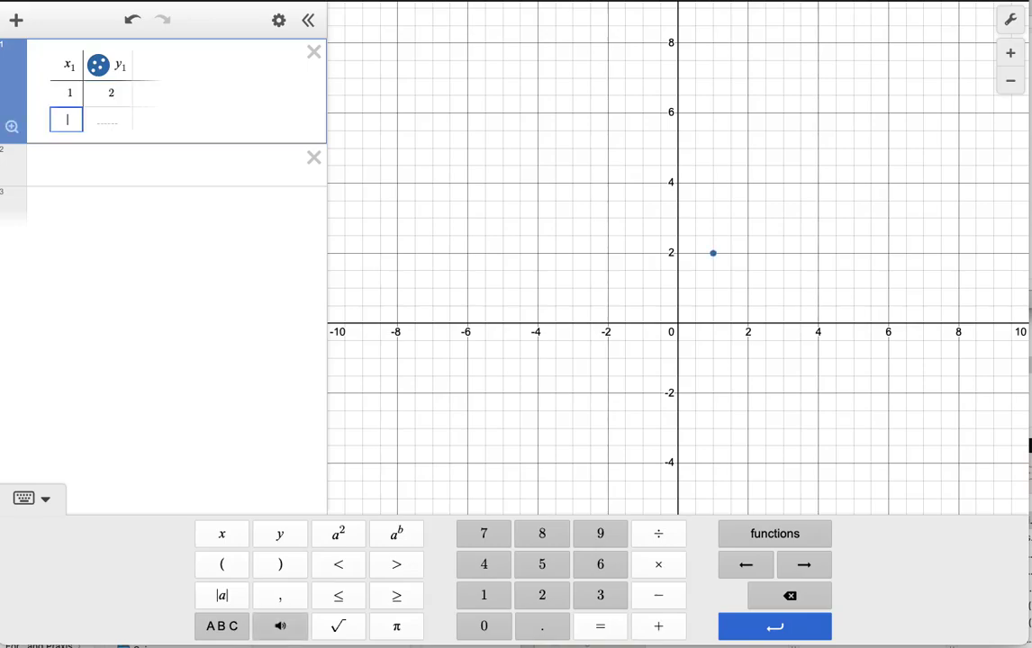
{"action": "type", "text": "3"}
{"action": "key", "text": "Tab"}
{"action": "type", "text": "4"}
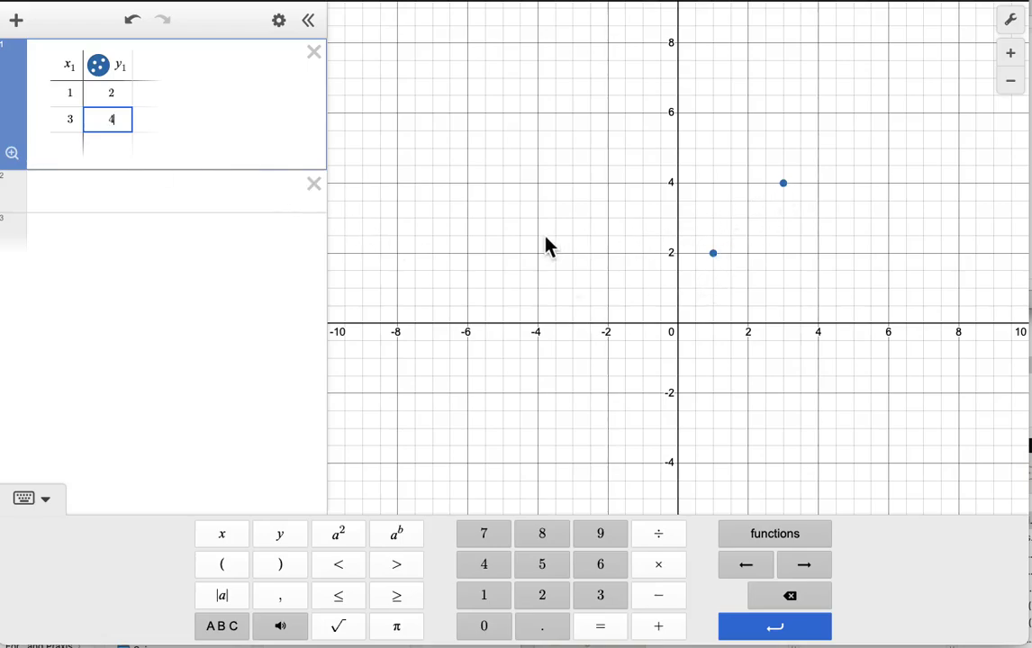
Enter the regression y₁ ~ ax₁ for the table data in the empty expression below the table.
{"action": "left_click", "coordinate": [137, 196]}
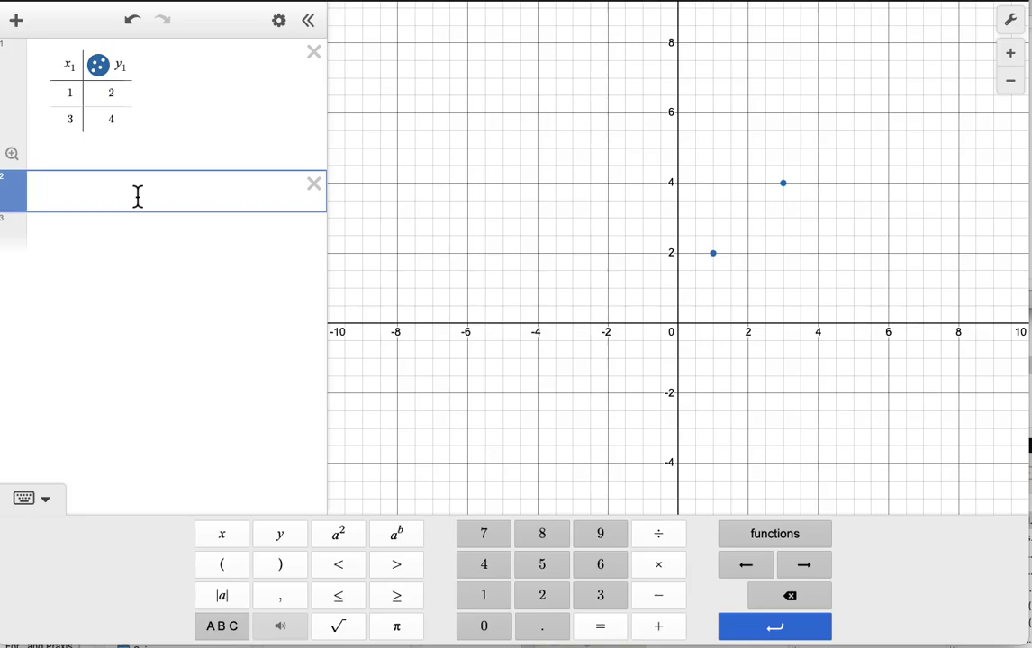
{"action": "type", "text": "y1"}
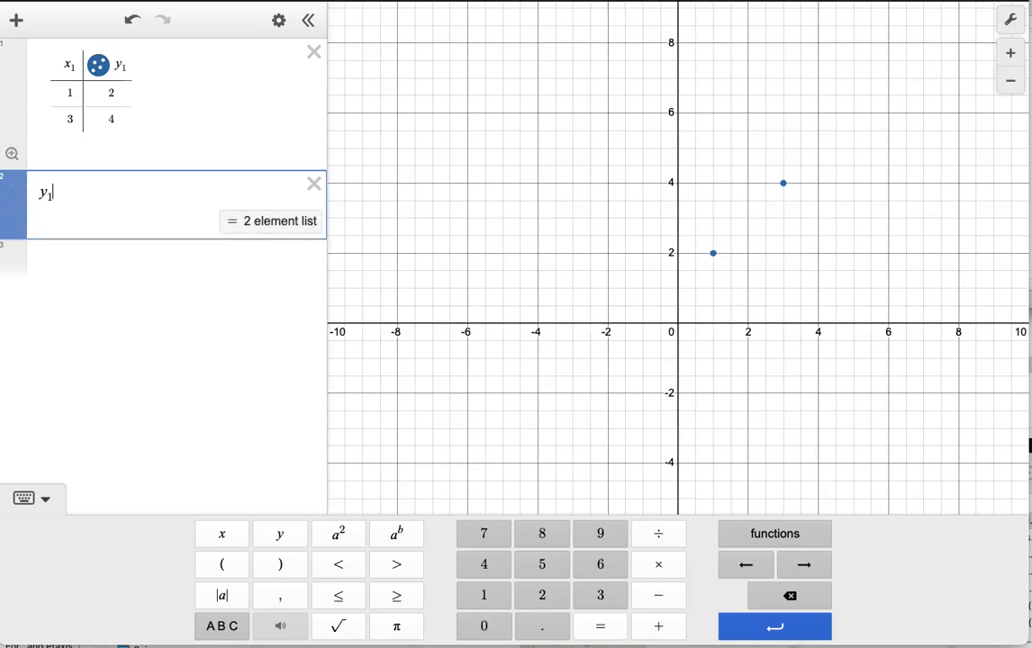
{"action": "type", "text": "~"}
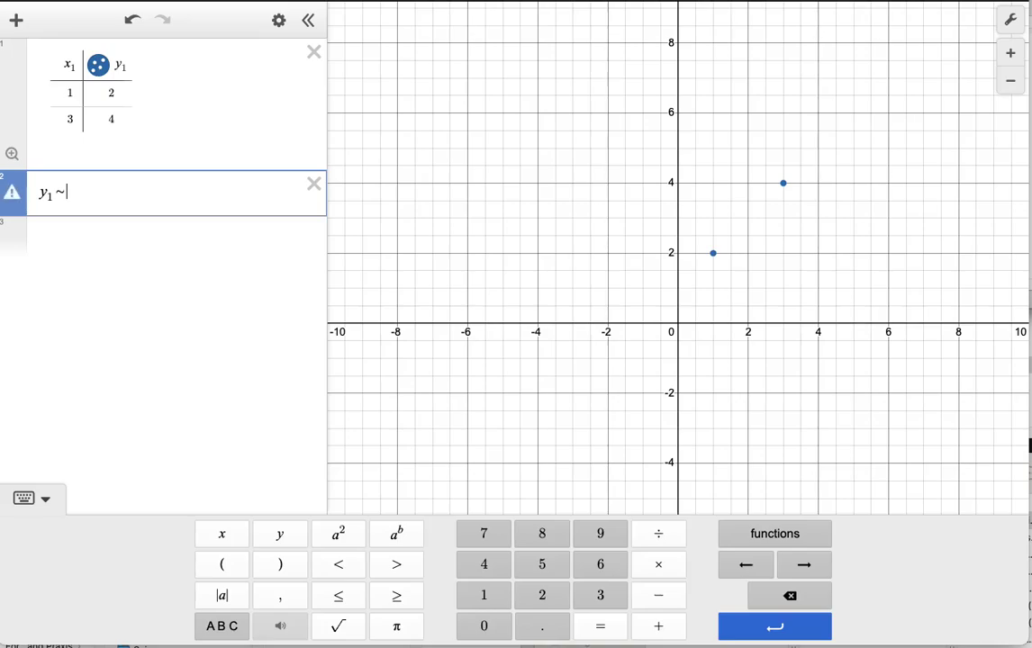
{"action": "type", "text": "x"}
{"action": "key", "text": "BackSpace"}
{"action": "type", "text": "a"}
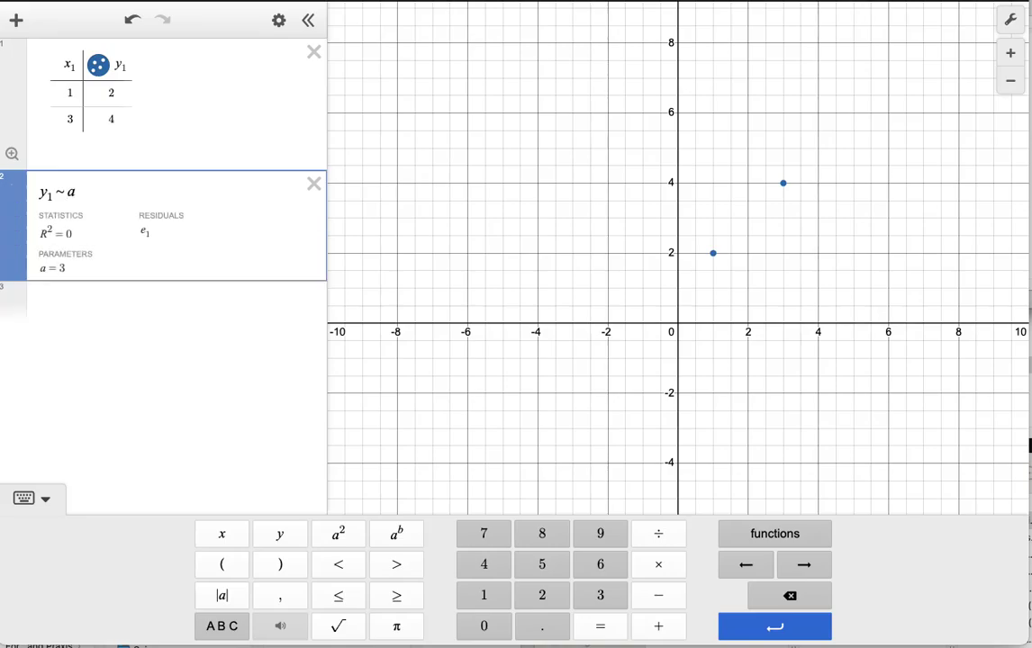
{"action": "type", "text": "x1"}
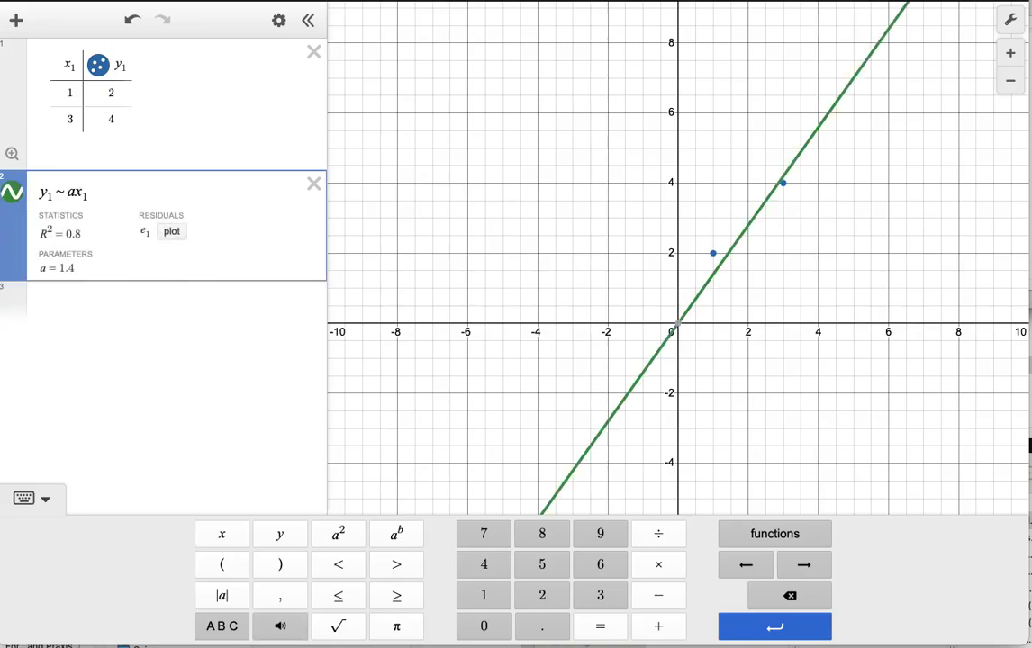
Extend the regression into the quadratic model y₁ ~ ax₁² + bx₁ + c.
{"action": "key", "text": "Right"}
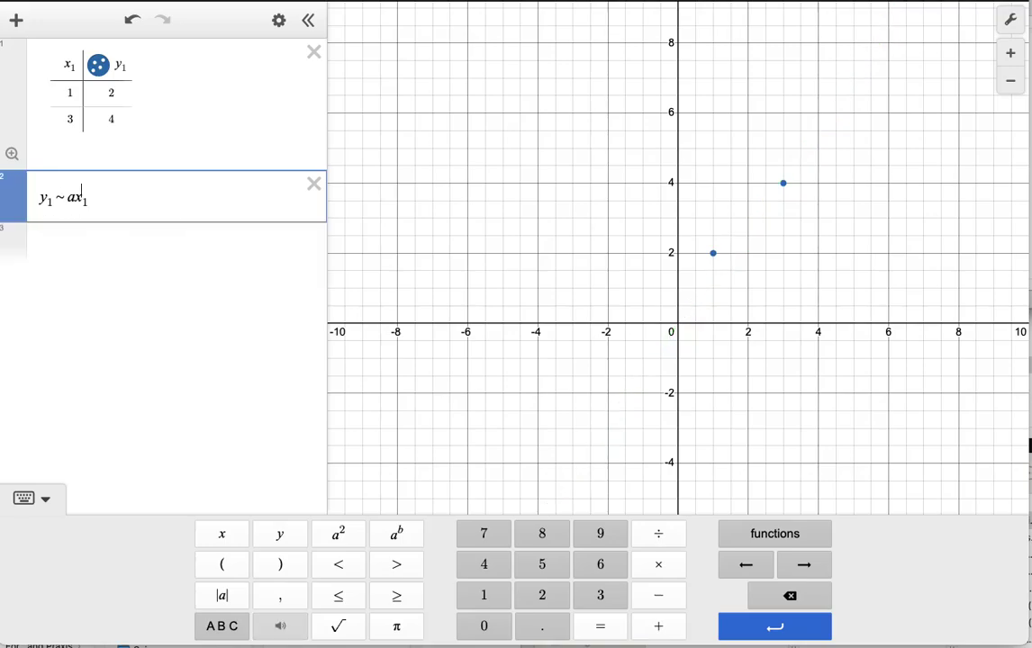
{"action": "type", "text": "^2"}
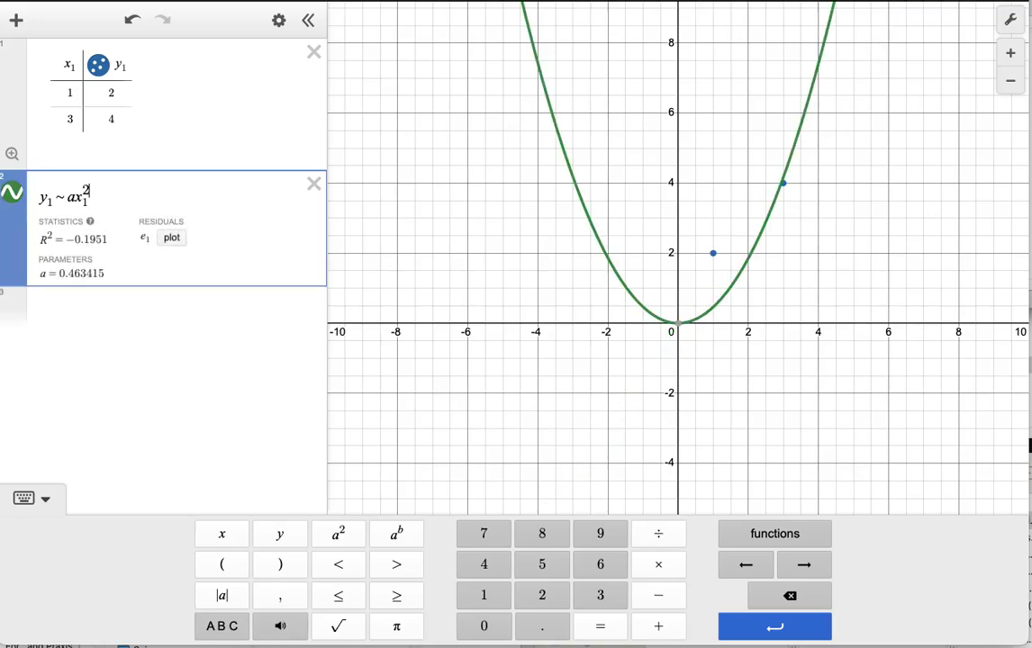
{"action": "type", "text": "+"}
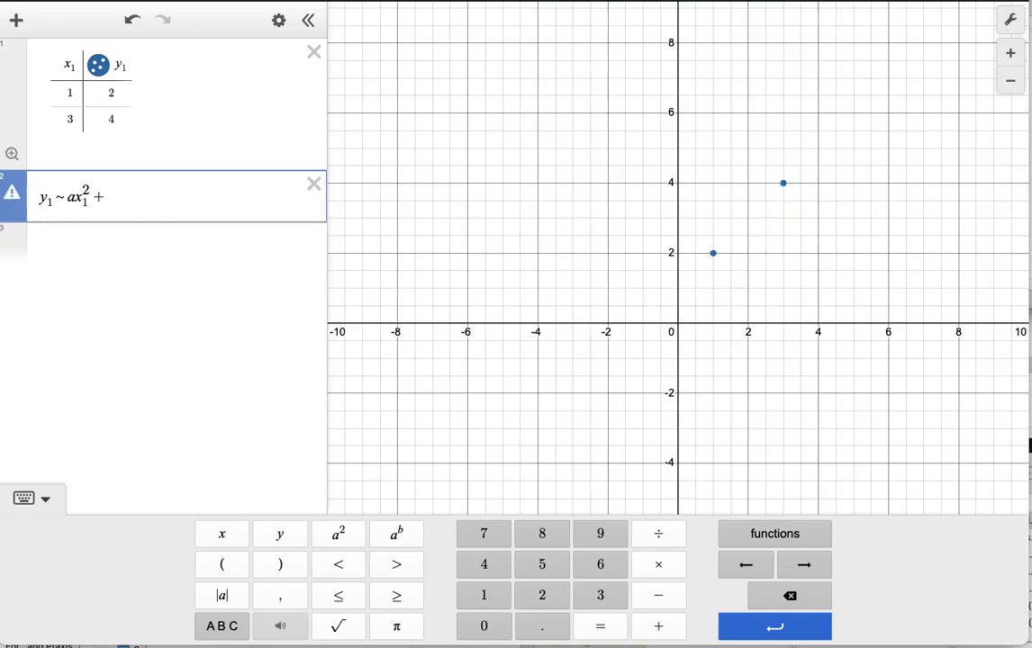
{"action": "type", "text": "bx_"}
{"action": "type", "text": "1+"}
{"action": "type", "text": "c"}
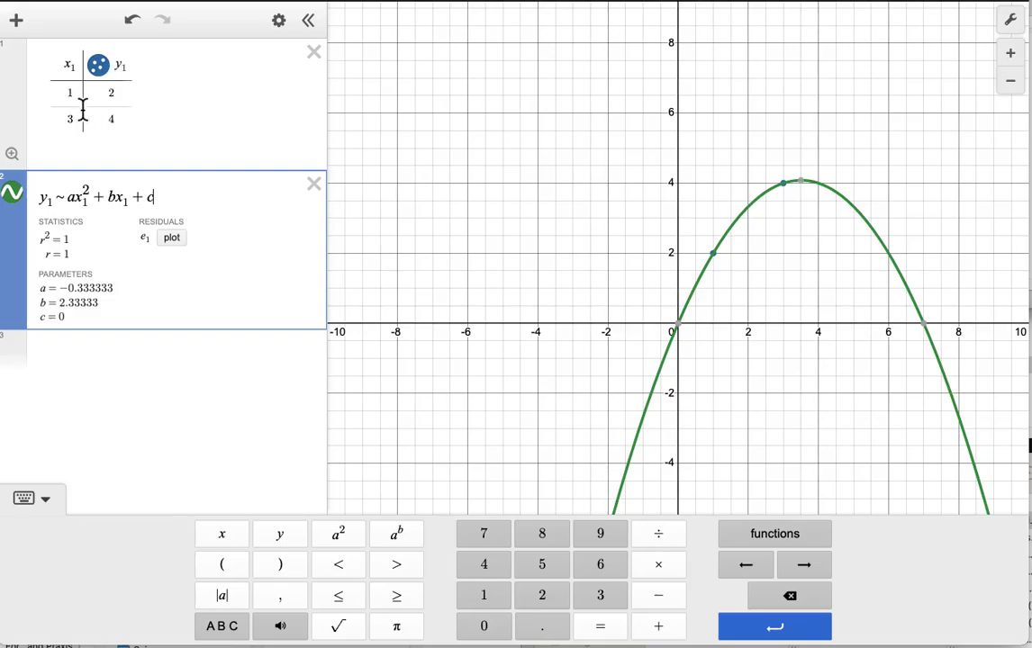
Replace the y₁ column heading of the table with the formula x₁ + 1.
{"action": "left_click", "coordinate": [117, 67]}
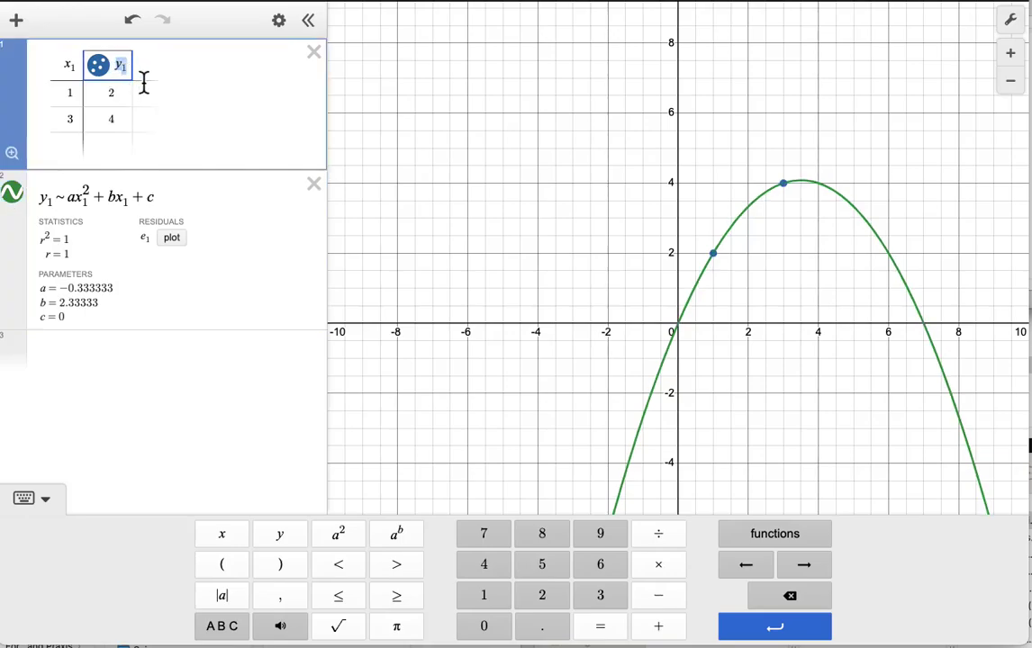
{"action": "type", "text": "x"}
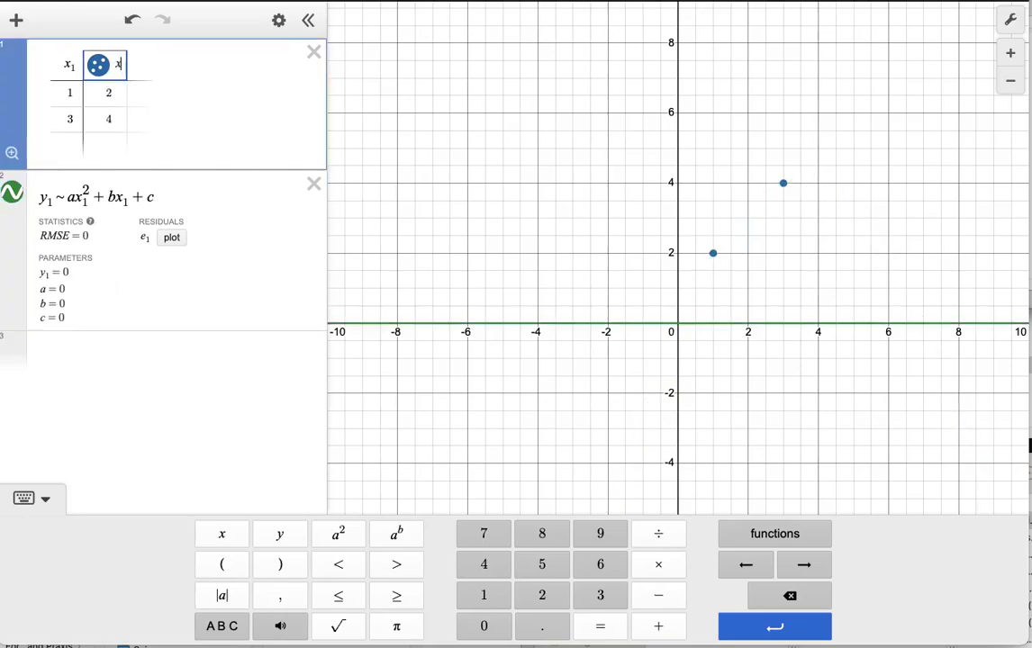
{"action": "type", "text": "1+1"}
{"action": "left_click", "coordinate": [117, 119]}
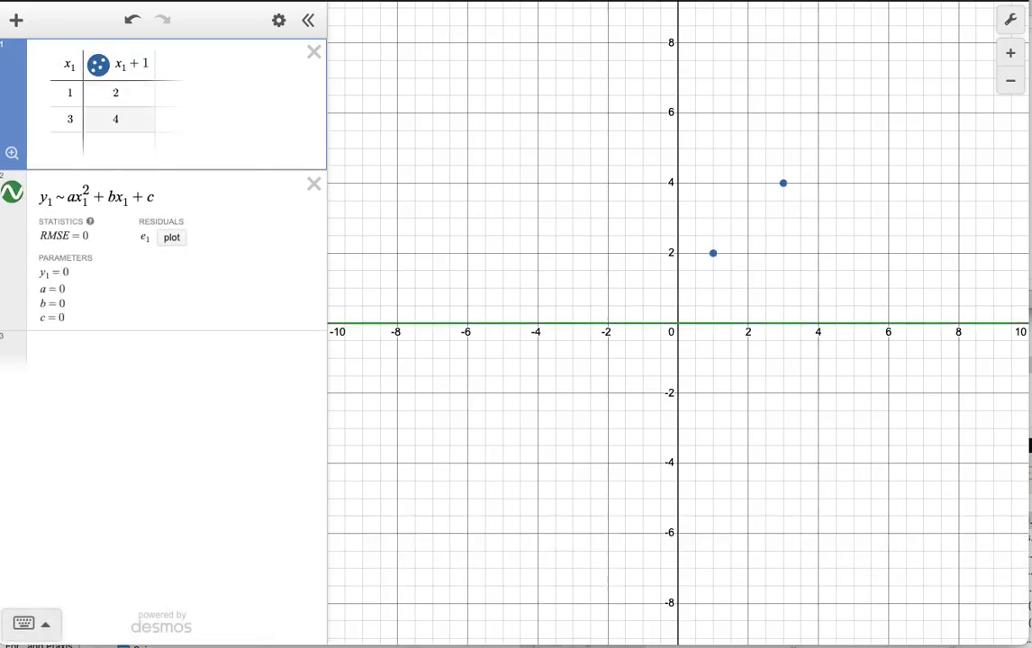
Add the x₁ values 5 and 7 to the table and continue the sequence of odd numbers up to 23.
{"action": "left_click", "coordinate": [70, 148]}
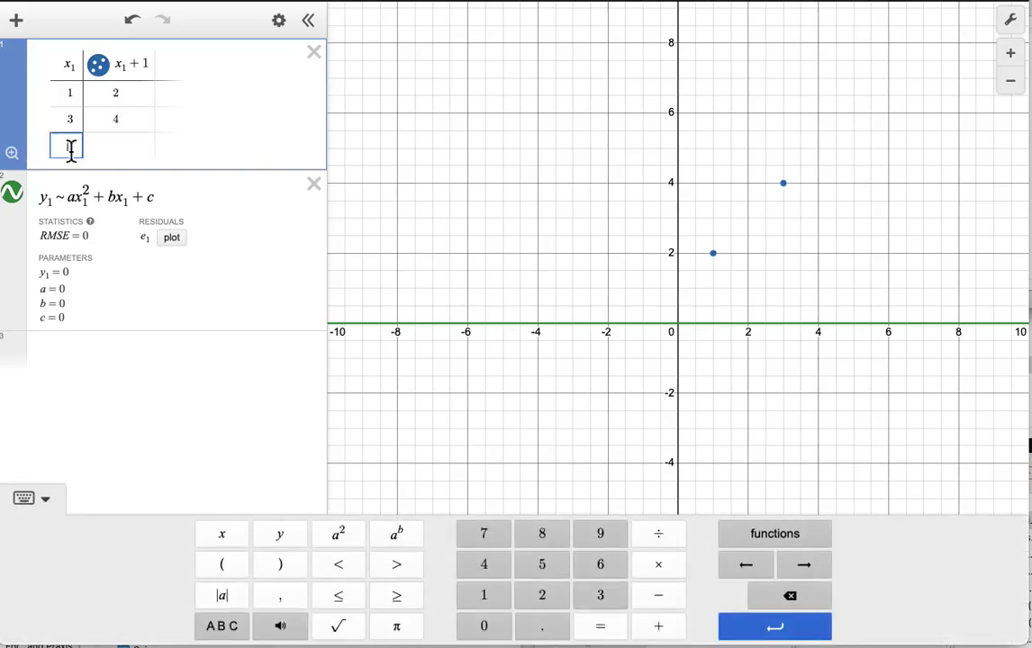
{"action": "type", "text": "5"}
{"action": "key", "text": "Return"}
{"action": "type", "text": "7"}
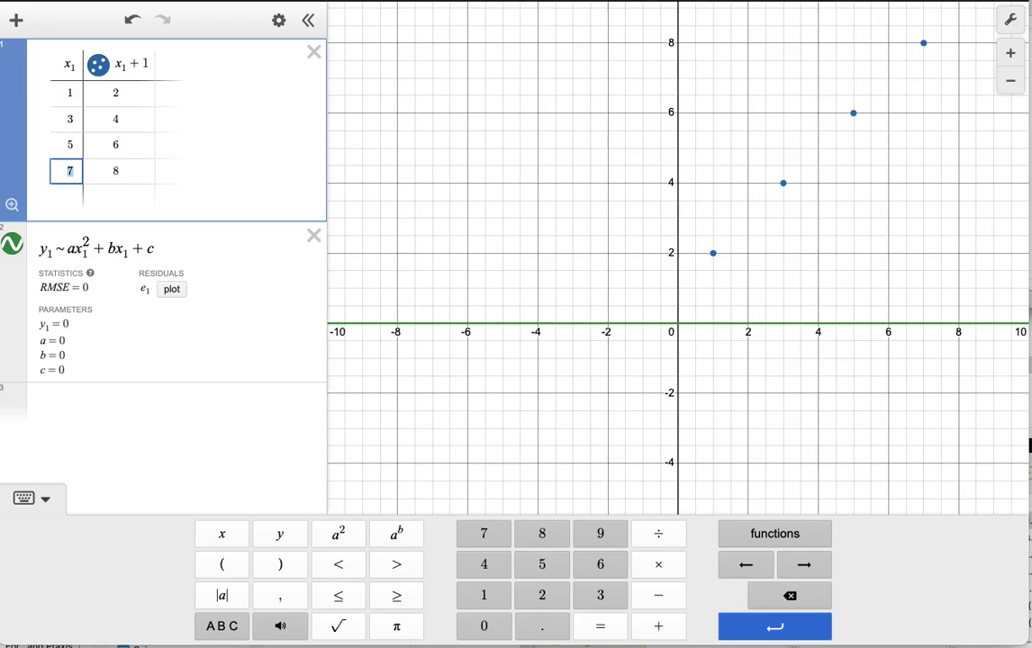
{"action": "key", "text": "Return"}
{"action": "key", "text": "Return"}
{"action": "key", "text": "Return"}
{"action": "key", "text": "Return"}
{"action": "key", "text": "Return"}
{"action": "key", "text": "Return"}
{"action": "key", "text": "Return"}
{"action": "key", "text": "Return"}
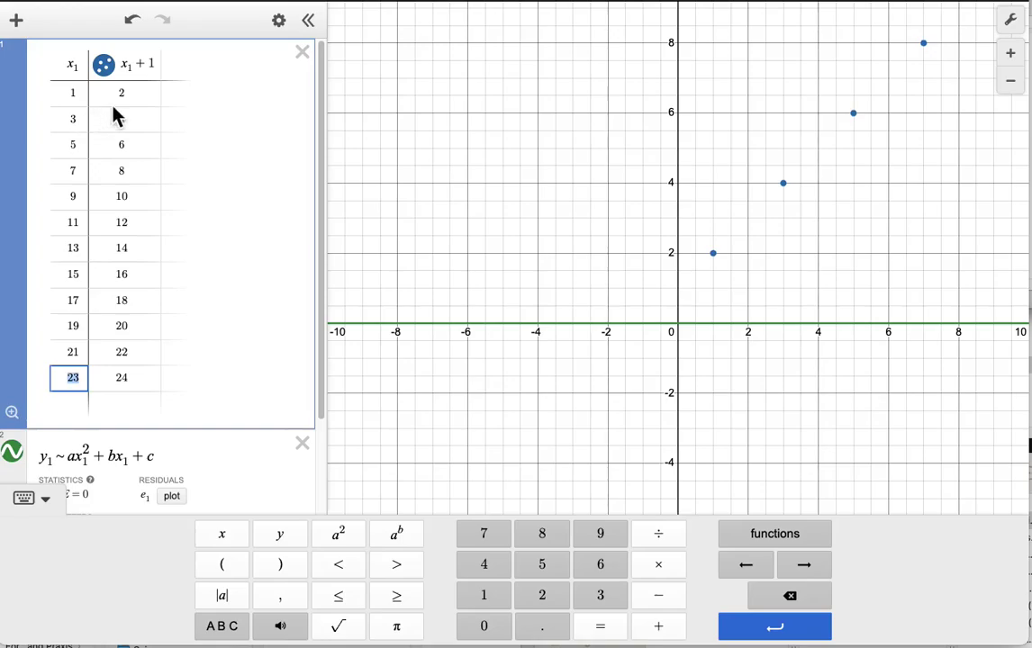
Add a third table column defined by the formula 2(x₁ + 1).
{"action": "left_click", "coordinate": [179, 66]}
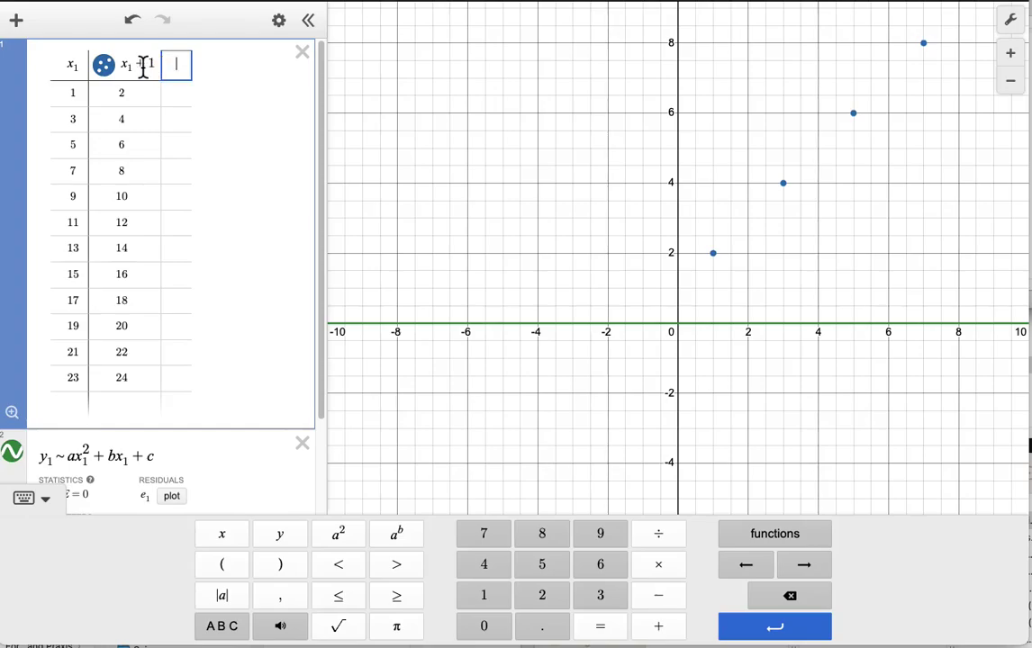
{"action": "type", "text": "2"}
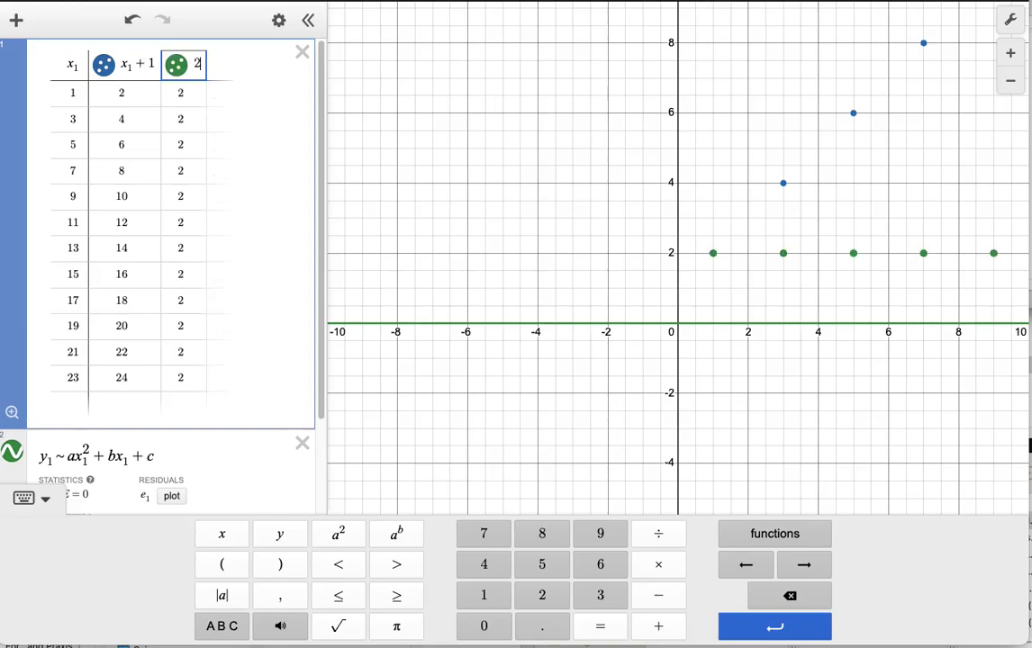
{"action": "type", "text": "(x"}
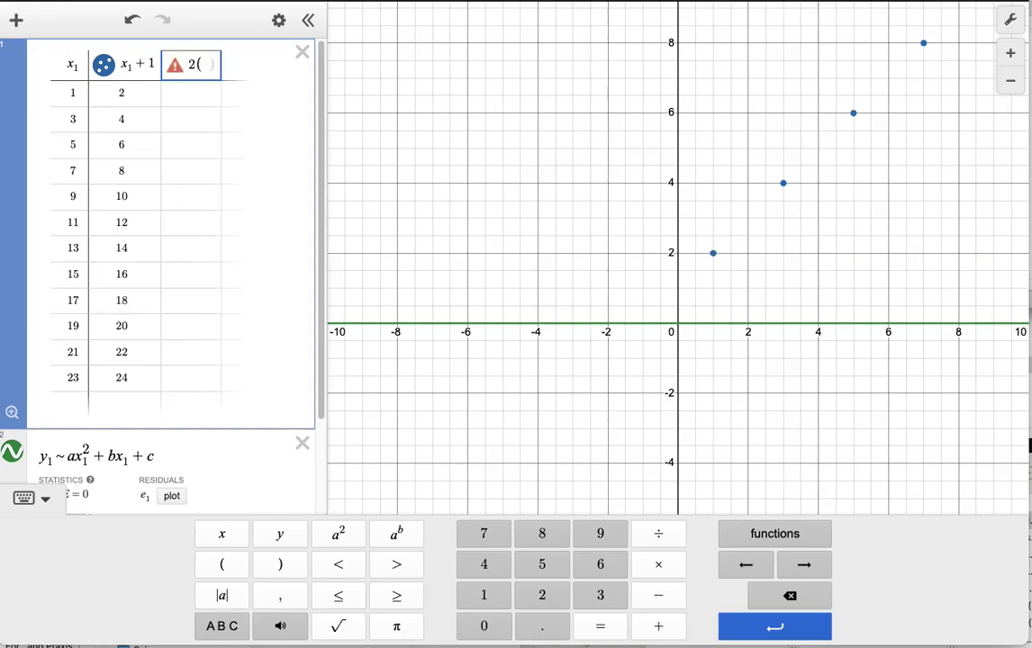
{"action": "type", "text": "1 "}
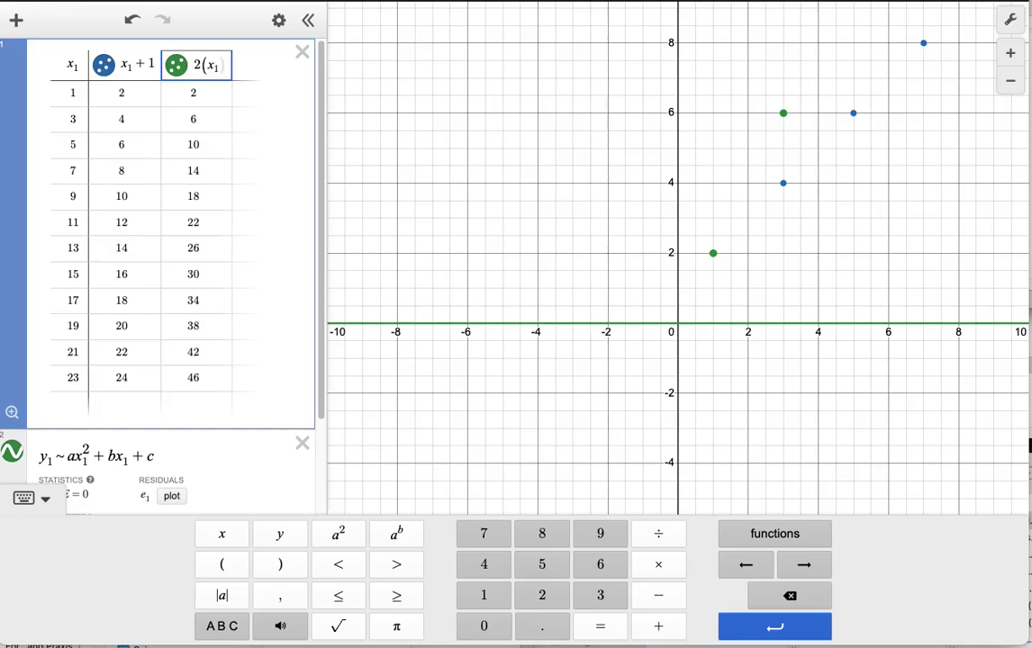
{"action": "type", "text": "+ 1"}
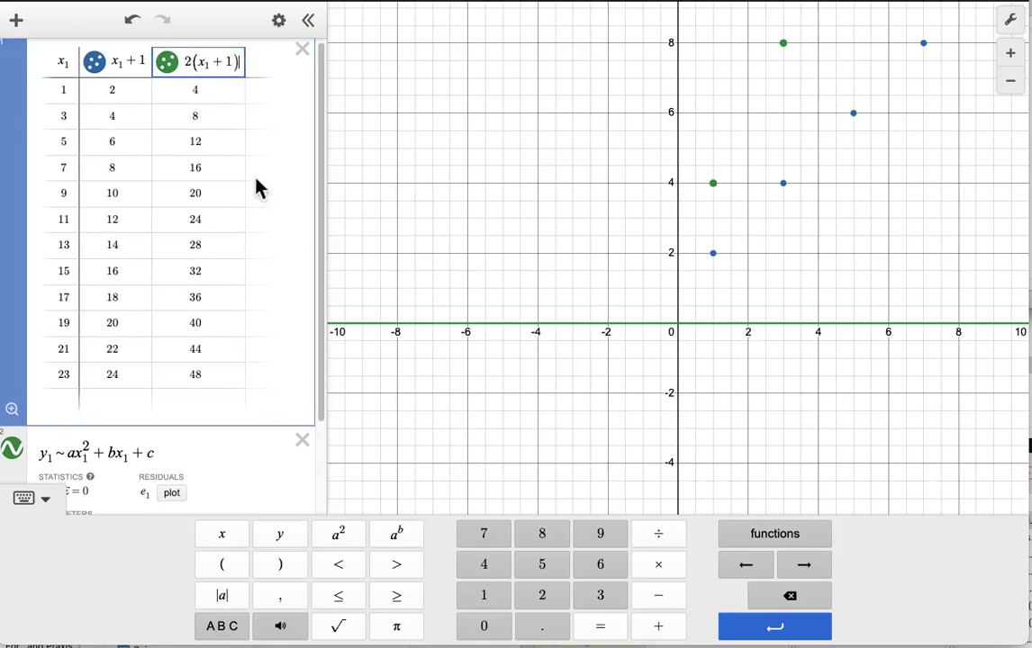
Clear the quadratic regression and the table, and enter 2p − 4 ~ 10 to solve for p.
{"action": "left_click", "coordinate": [302, 443]}
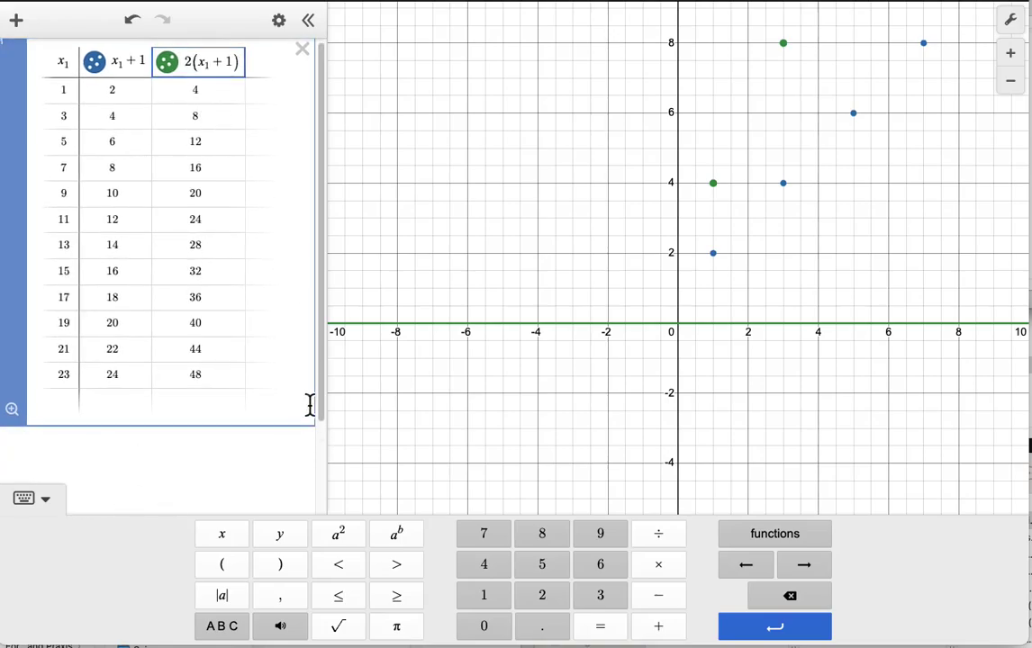
{"action": "left_click", "coordinate": [323, 57]}
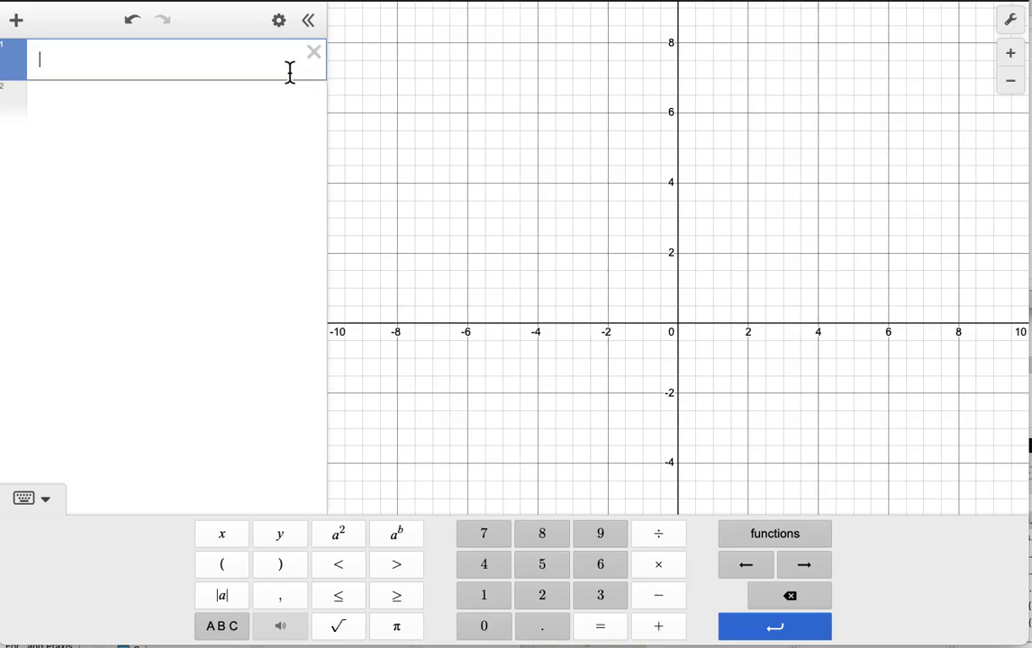
{"action": "type", "text": "2p-3"}
{"action": "key", "text": "BackSpace"}
{"action": "type", "text": "4"}
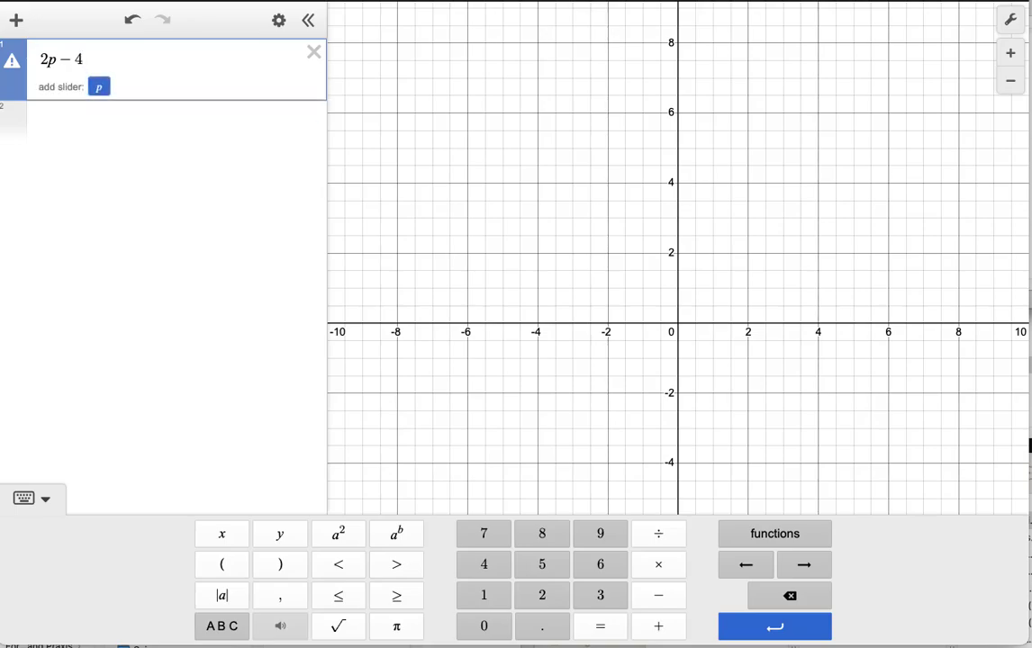
{"action": "type", "text": "~"}
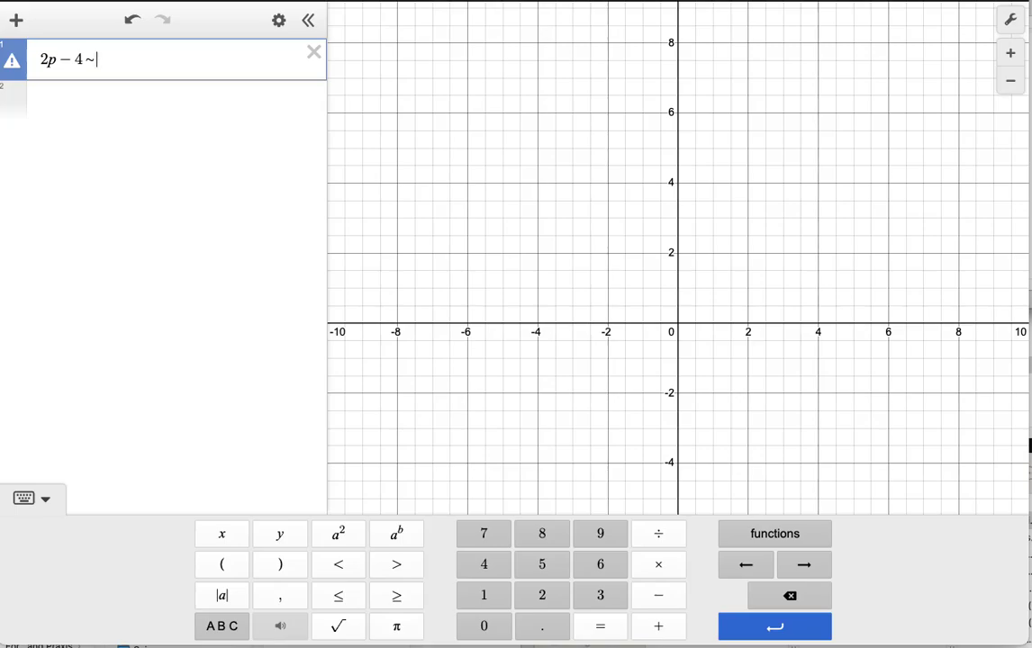
{"action": "type", "text": "10"}
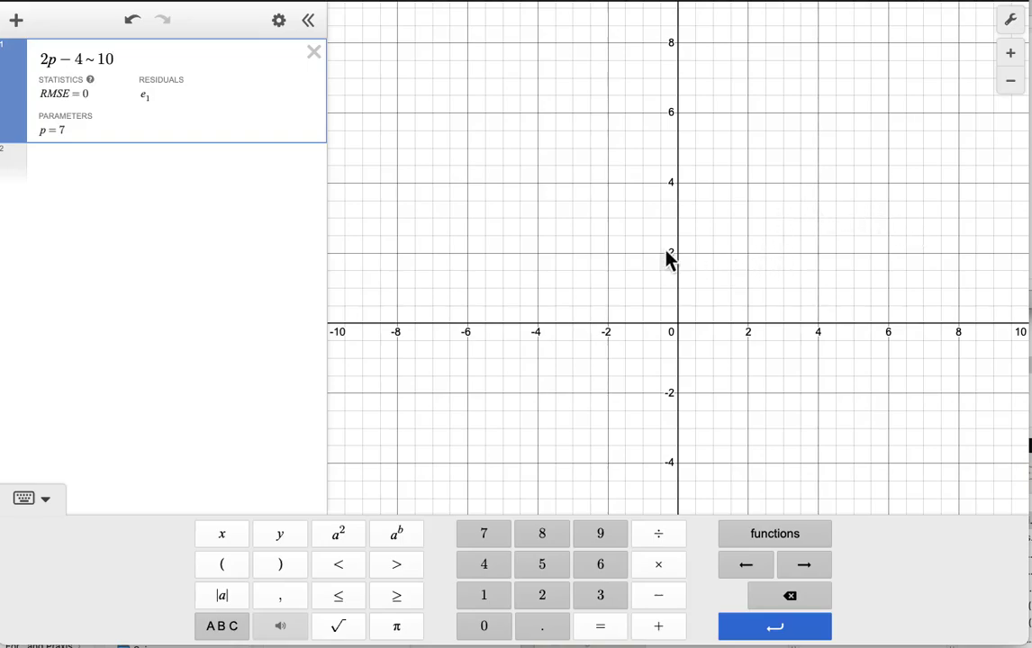
Try to solve with x as the unknown by entering 2x − 4 ~ 10 as a second expression, and delete that expression.
{"action": "left_click", "coordinate": [154, 172]}
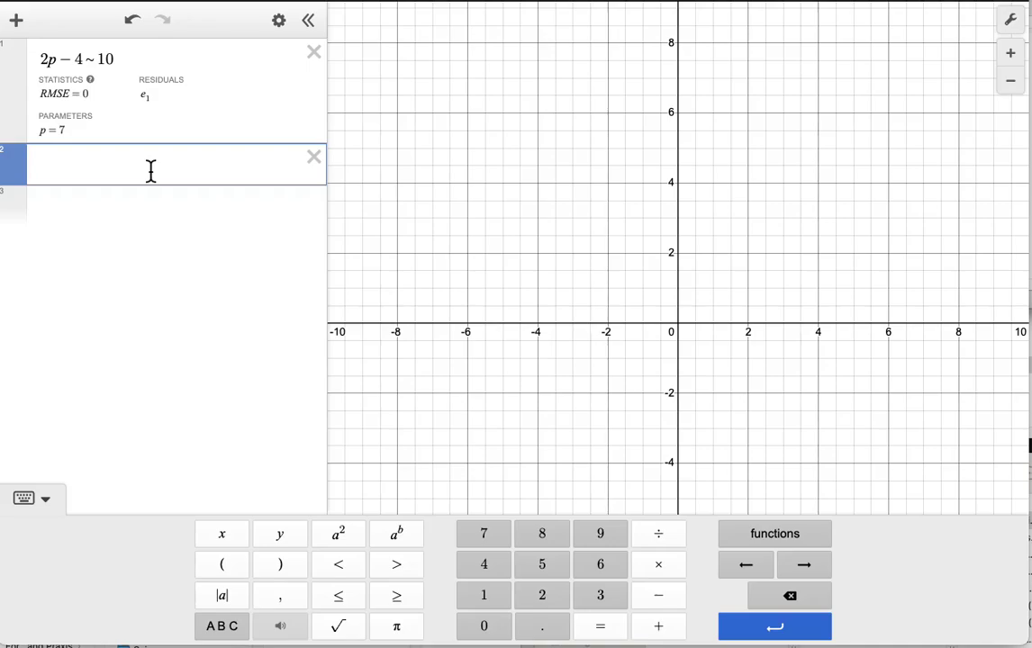
{"action": "type", "text": "2x"}
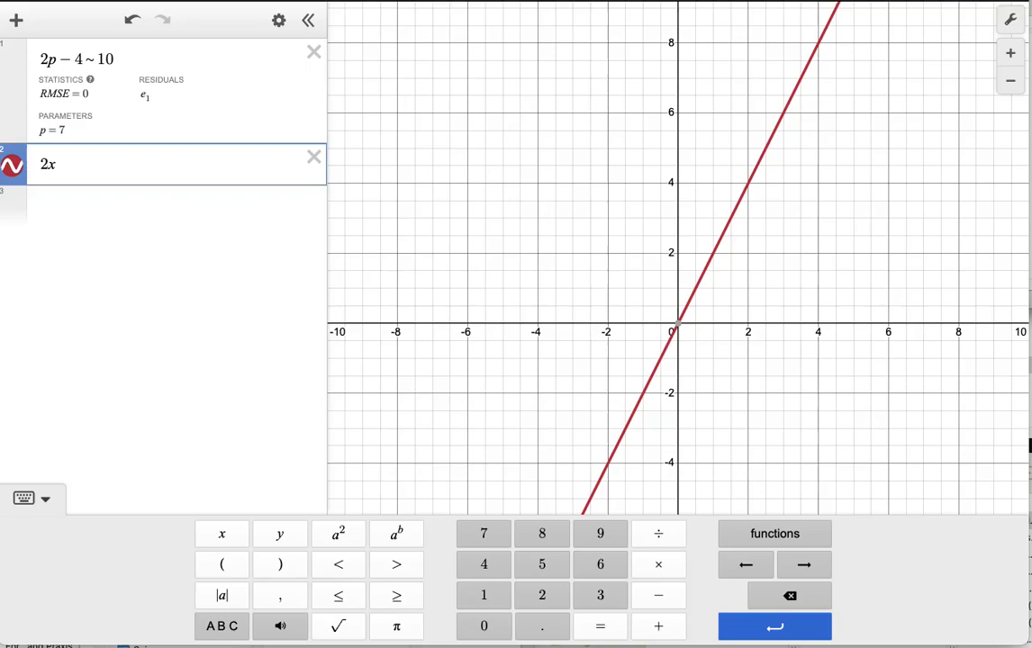
{"action": "type", "text": "-4"}
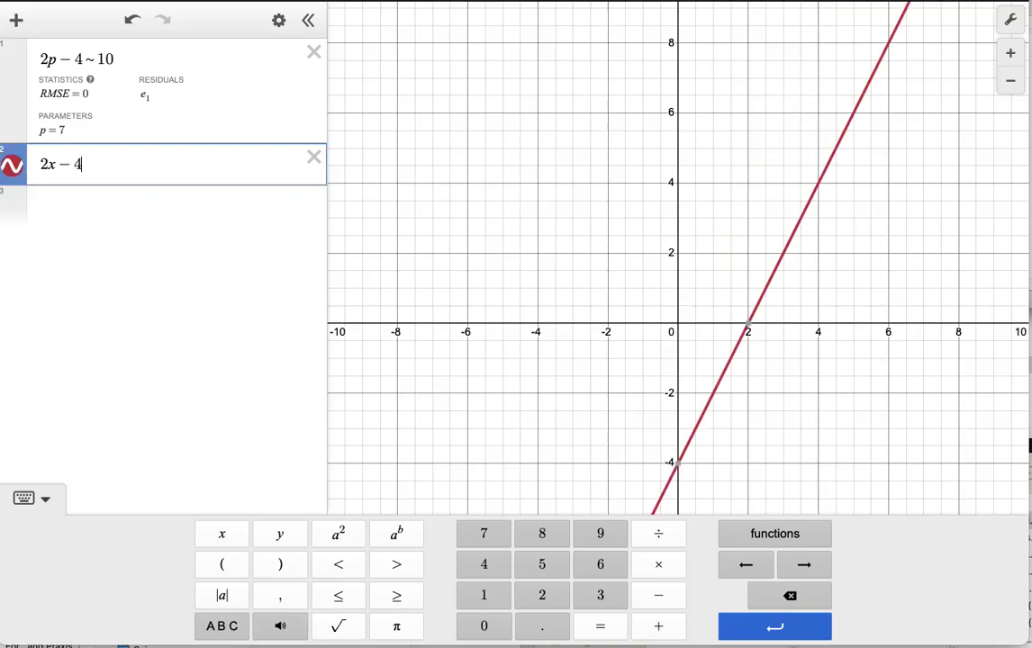
{"action": "type", "text": "~"}
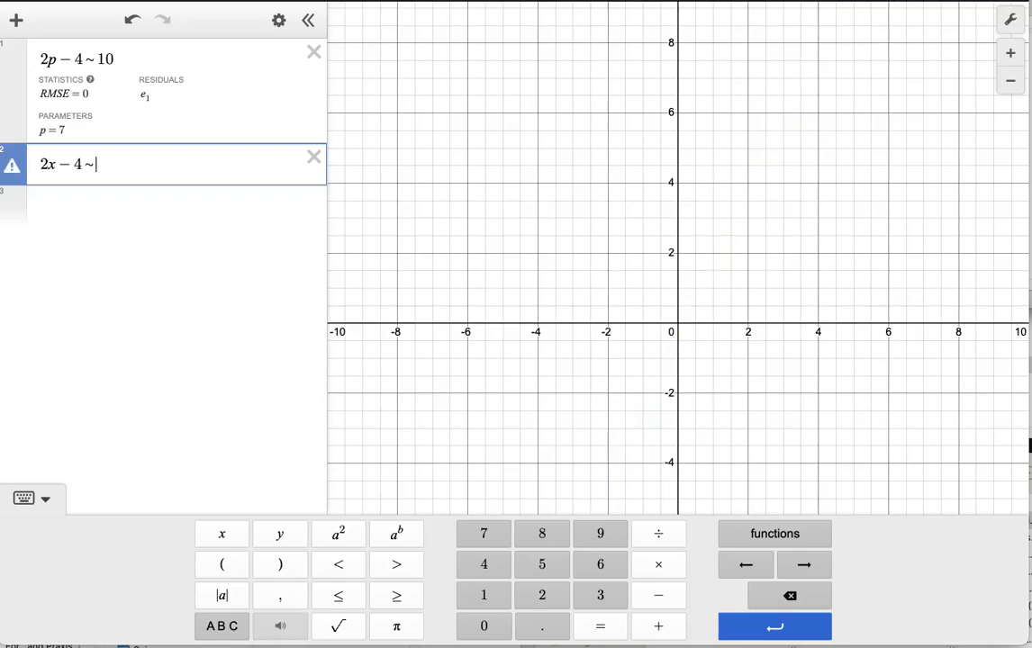
{"action": "type", "text": "10"}
{"action": "key", "text": "Return"}
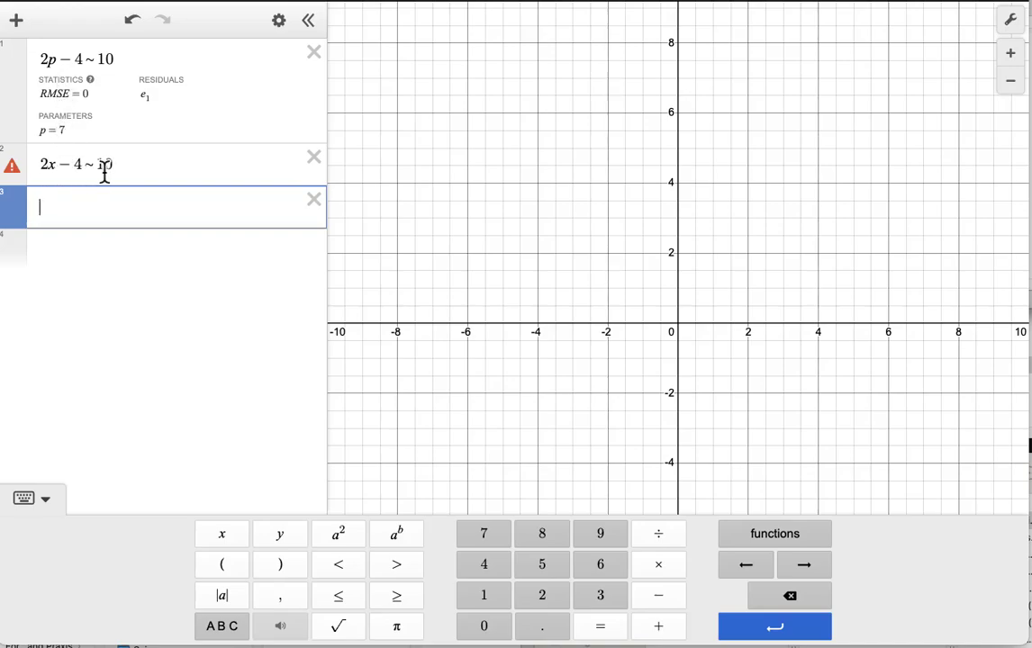
{"action": "left_click", "coordinate": [314, 159]}
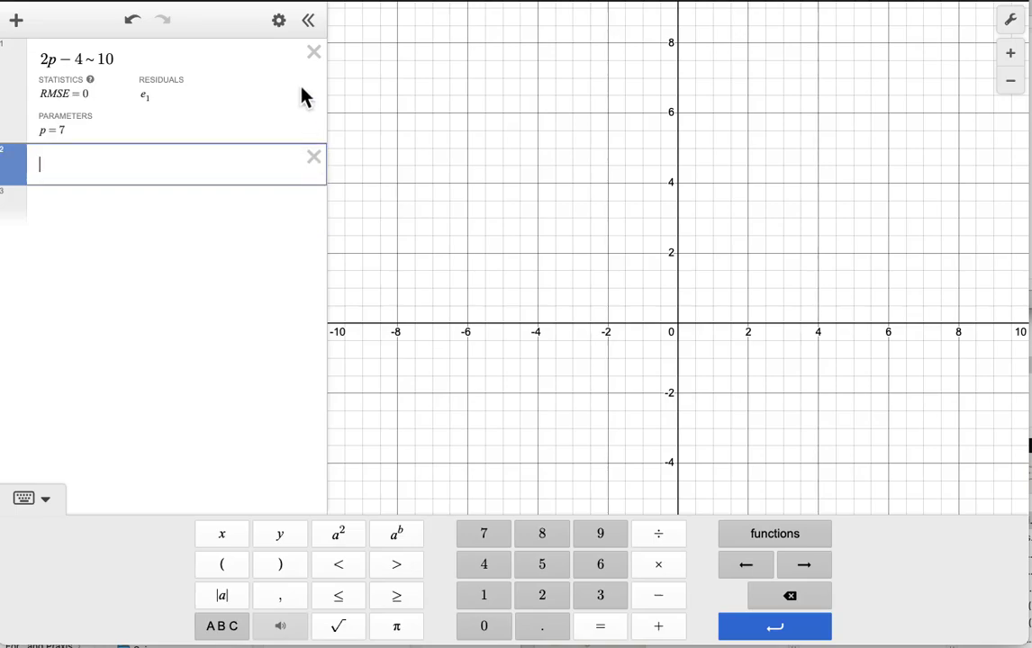
Delete the 2p − 4 ~ 10 expression and enter the equation mean(2,3,6,6) = mean(1,1,3,4,x).
{"action": "left_click", "coordinate": [312, 55]}
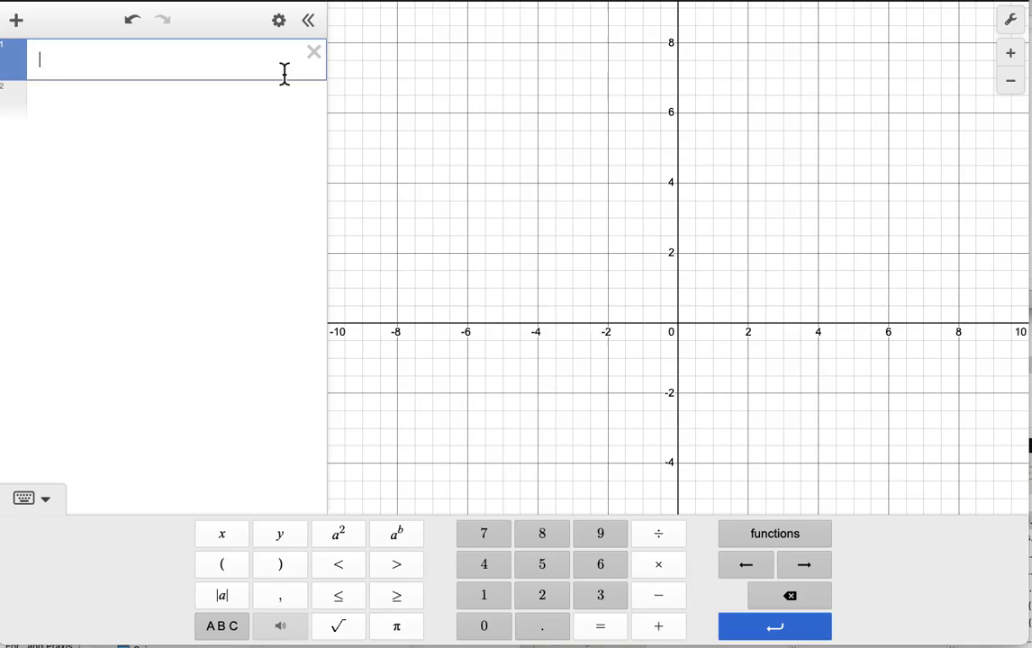
{"action": "type", "text": "mean("}
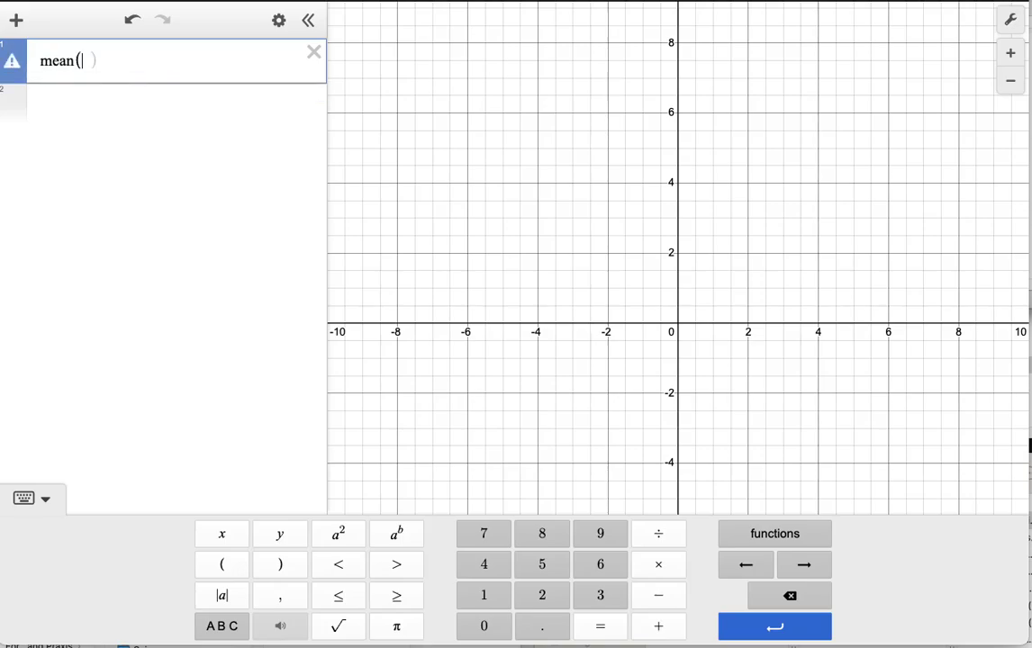
{"action": "type", "text": "2,"}
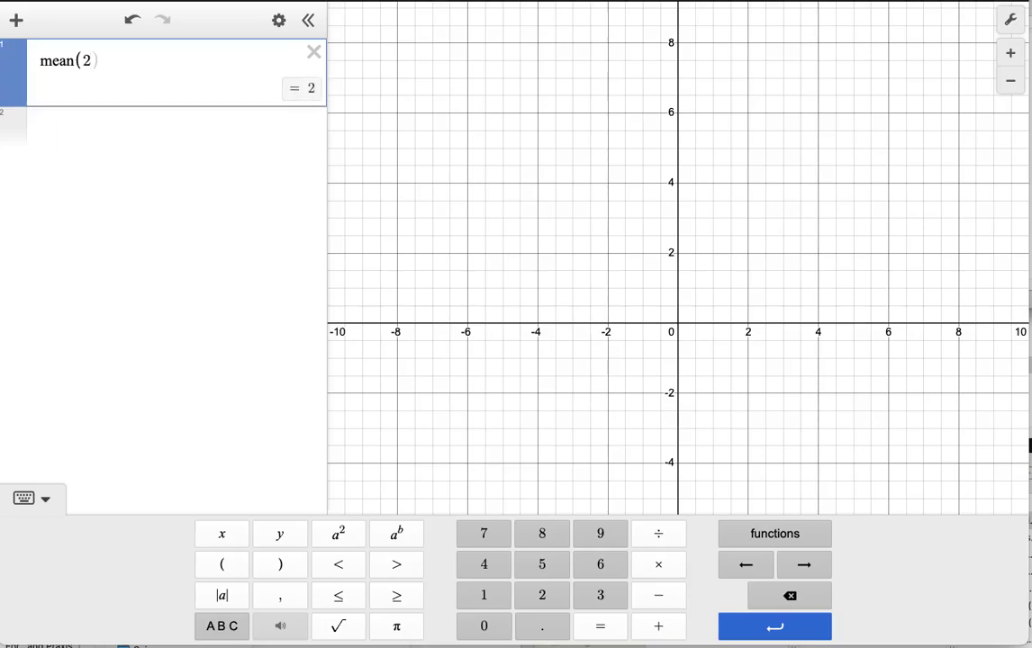
{"action": "type", "text": "3,"}
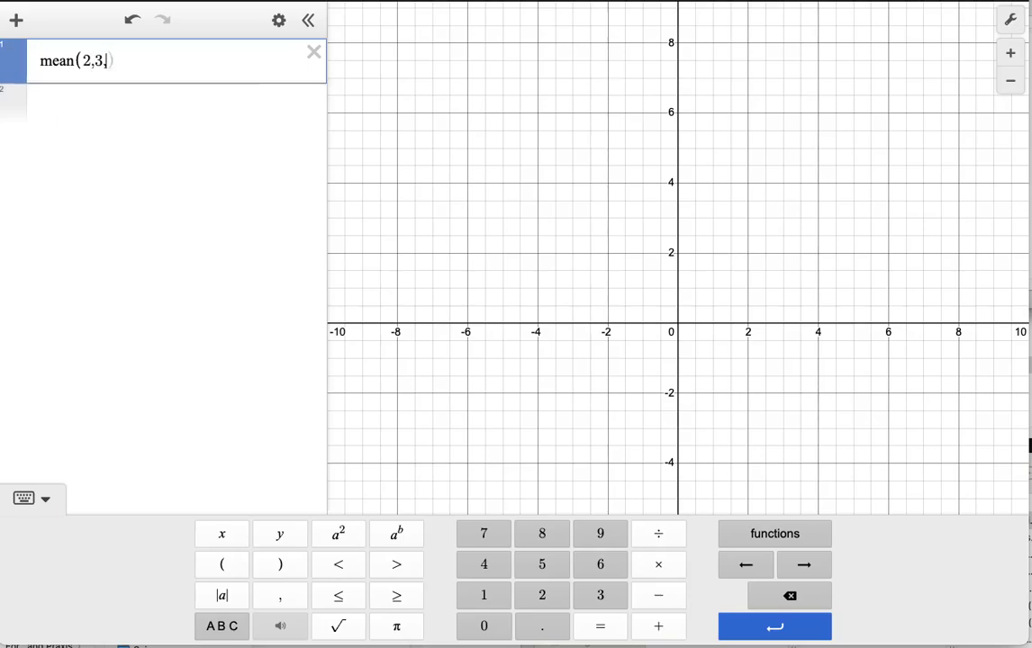
{"action": "type", "text": "6,6) "}
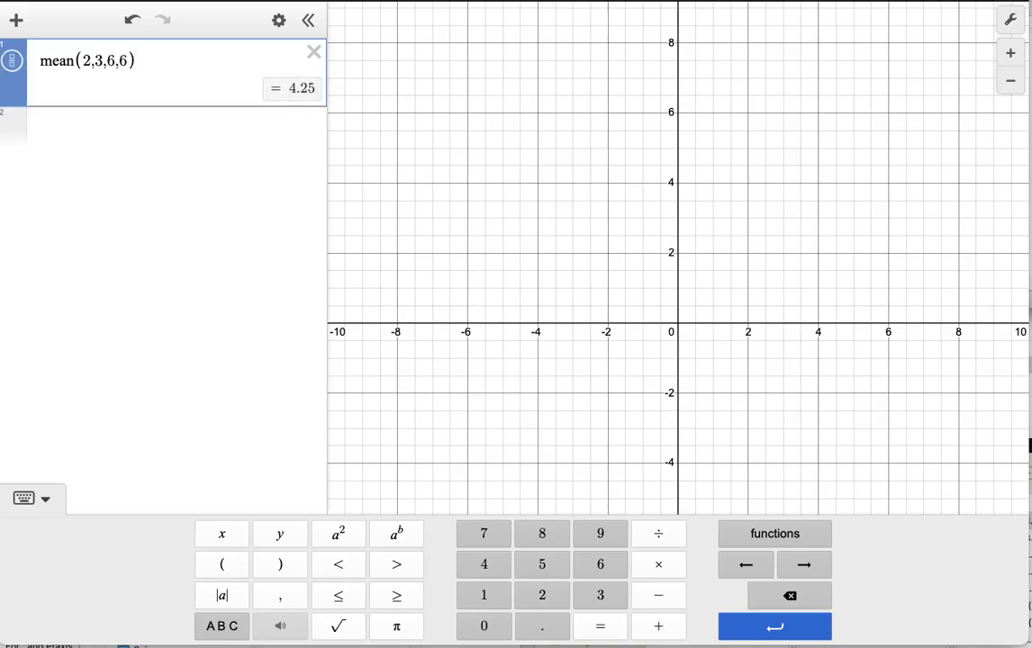
{"action": "type", "text": "= mean("}
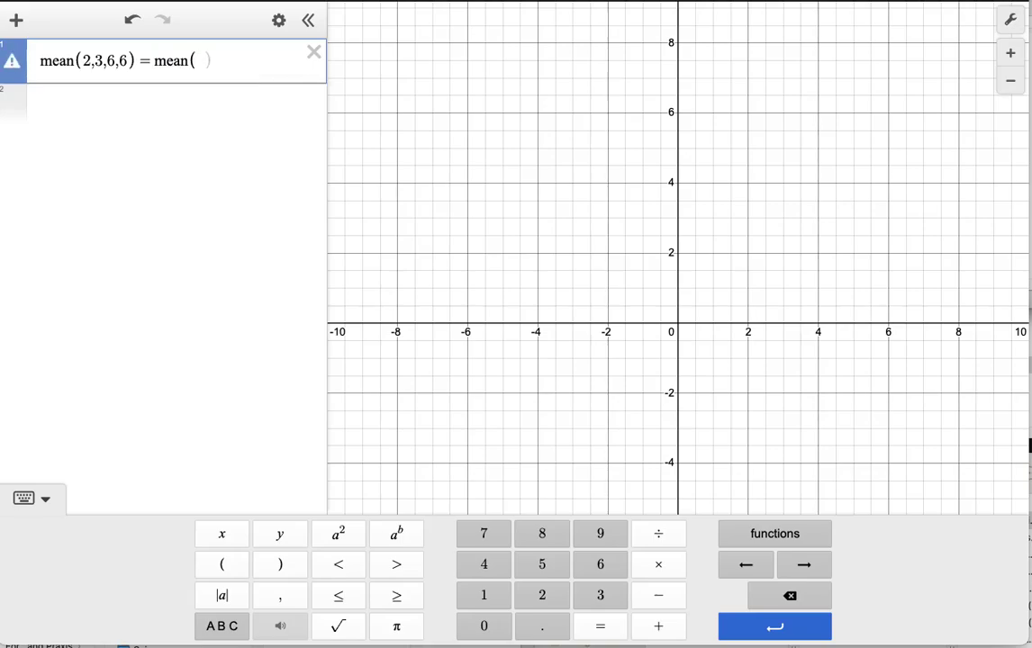
{"action": "type", "text": "1,1,3,4,"}
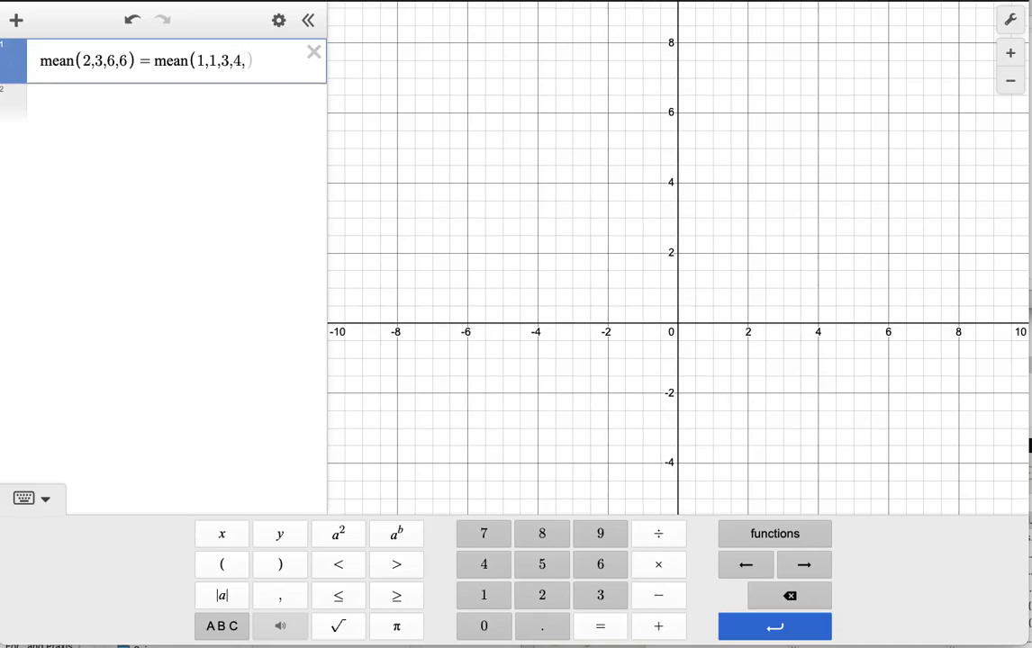
{"action": "type", "text": "x)"}
{"action": "key", "text": "Return"}
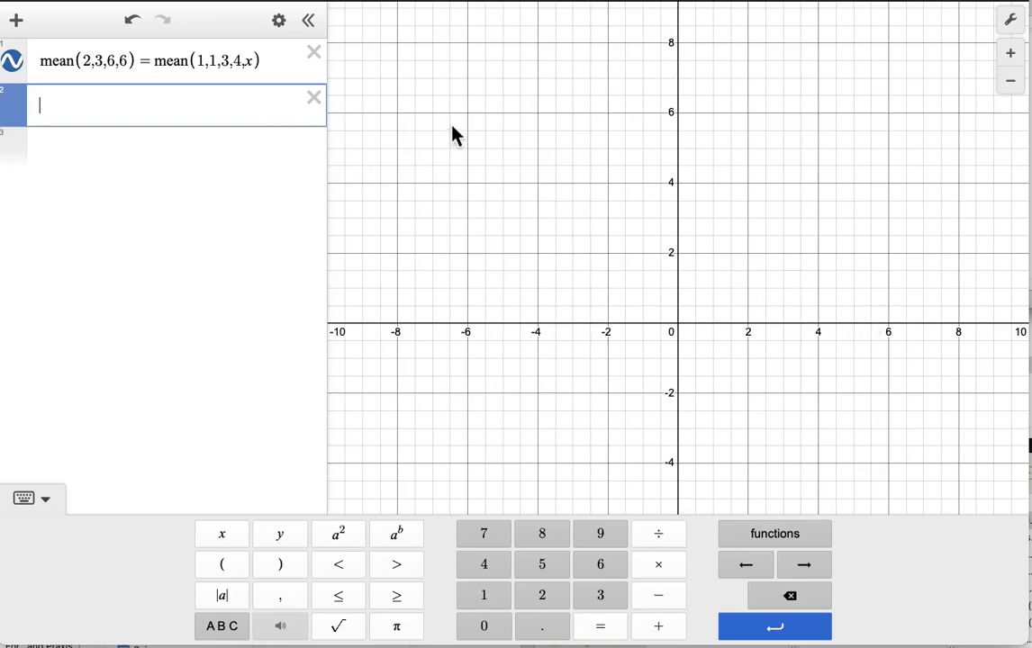
Examine where the vertical line of the mean equation crosses the x-axis, and restore the default graph view.
{"action": "left_click_drag", "start_coordinate": [936, 291], "coordinate": [757, 290]}
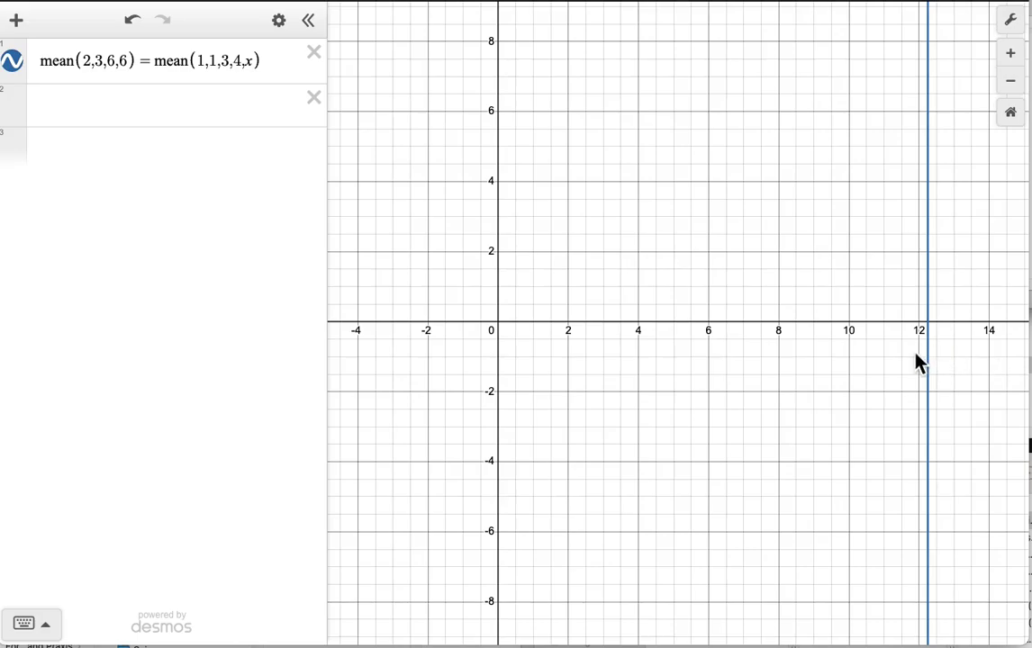
{"action": "scroll", "coordinate": [937, 353], "scroll_direction": "up", "scroll_amount": 10}
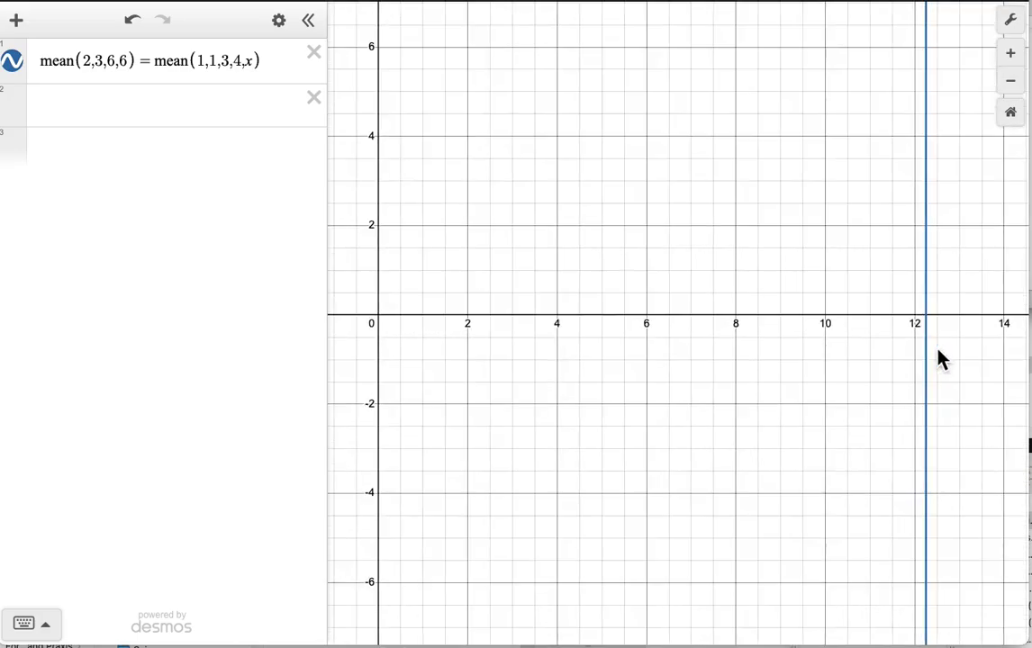
{"action": "scroll", "coordinate": [937, 359], "scroll_direction": "up", "scroll_amount": 8}
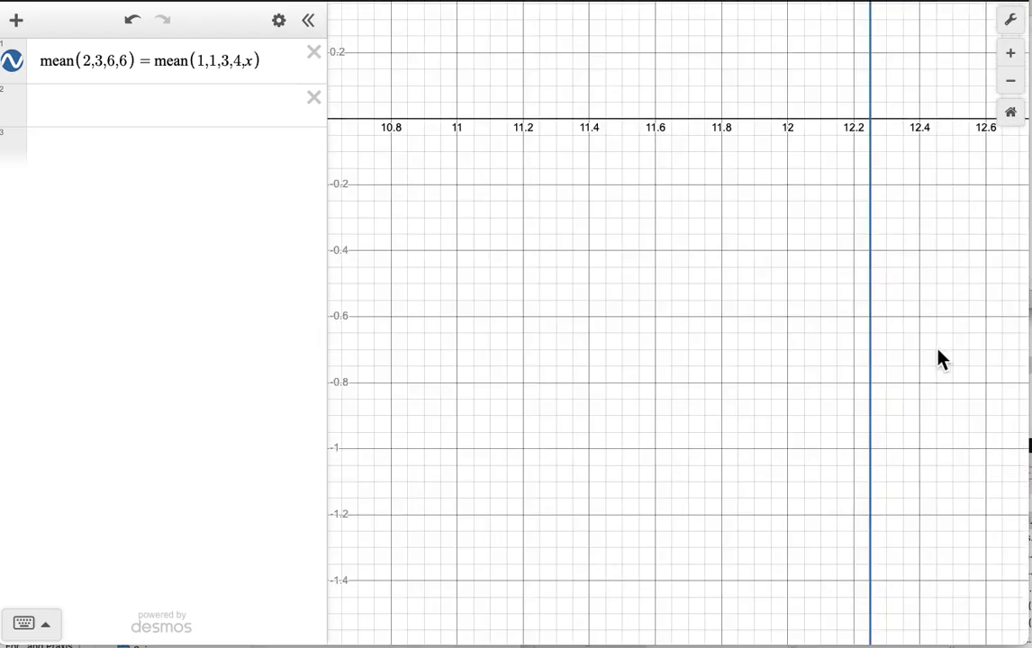
{"action": "left_click_drag", "start_coordinate": [827, 102], "coordinate": [827, 216]}
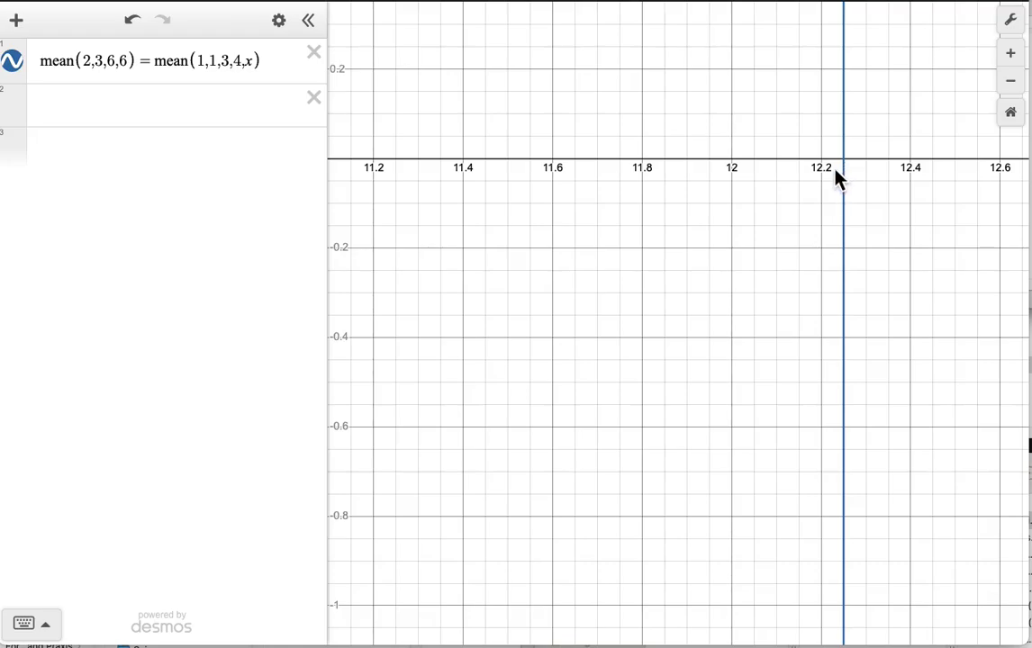
{"action": "scroll", "coordinate": [835, 171], "scroll_direction": "down", "scroll_amount": 5}
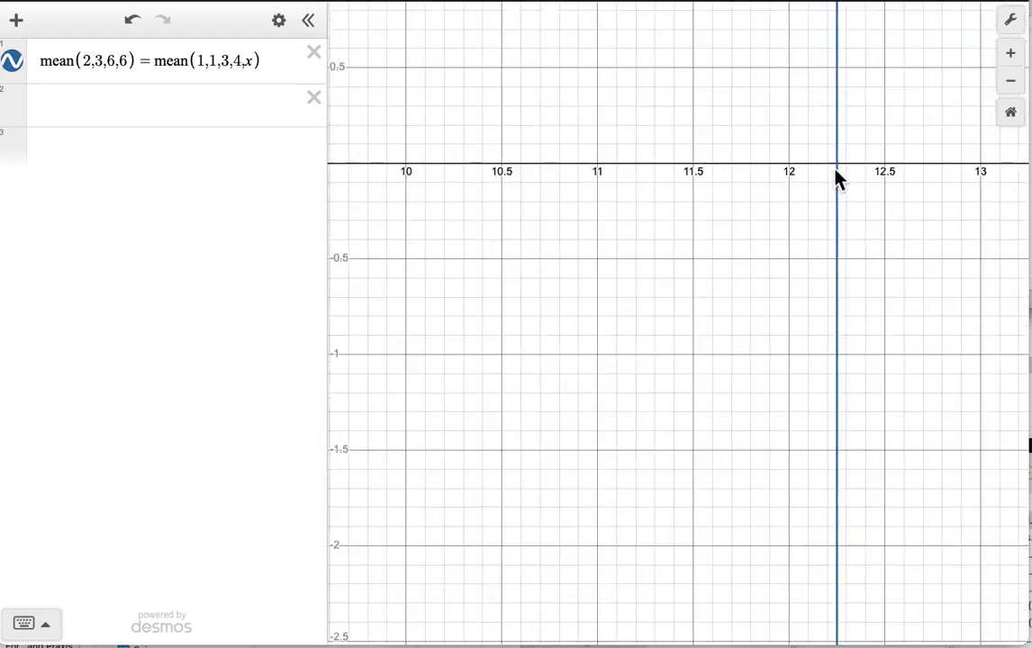
{"action": "scroll", "coordinate": [835, 177], "scroll_direction": "down", "scroll_amount": 2}
{"action": "left_click", "coordinate": [1011, 112]}
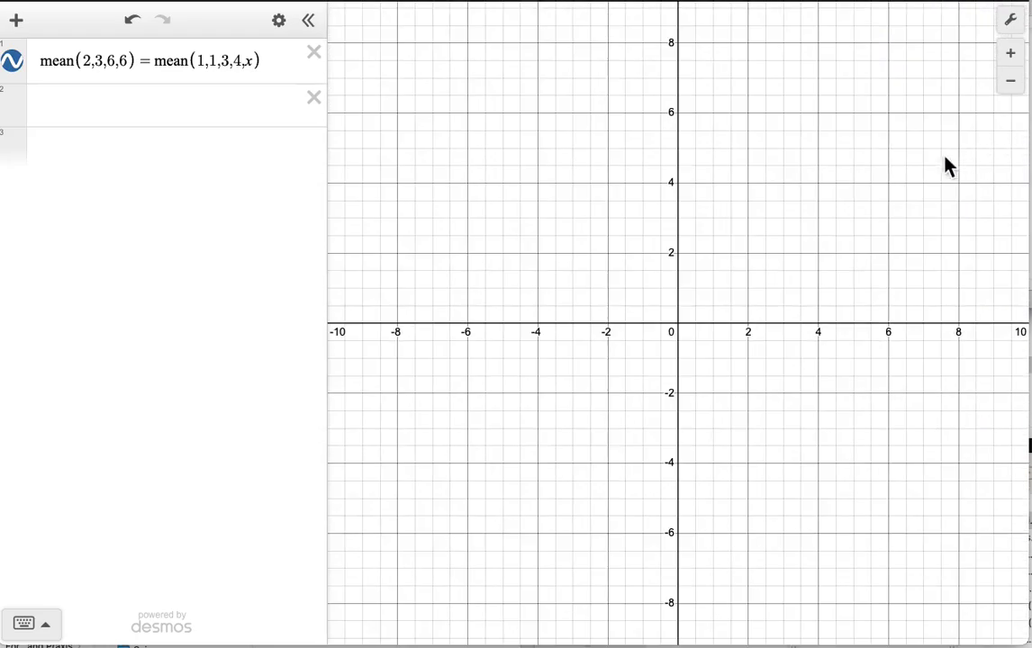
Copy the whole mean equation into the empty second expression line.
{"action": "left_click", "coordinate": [179, 115]}
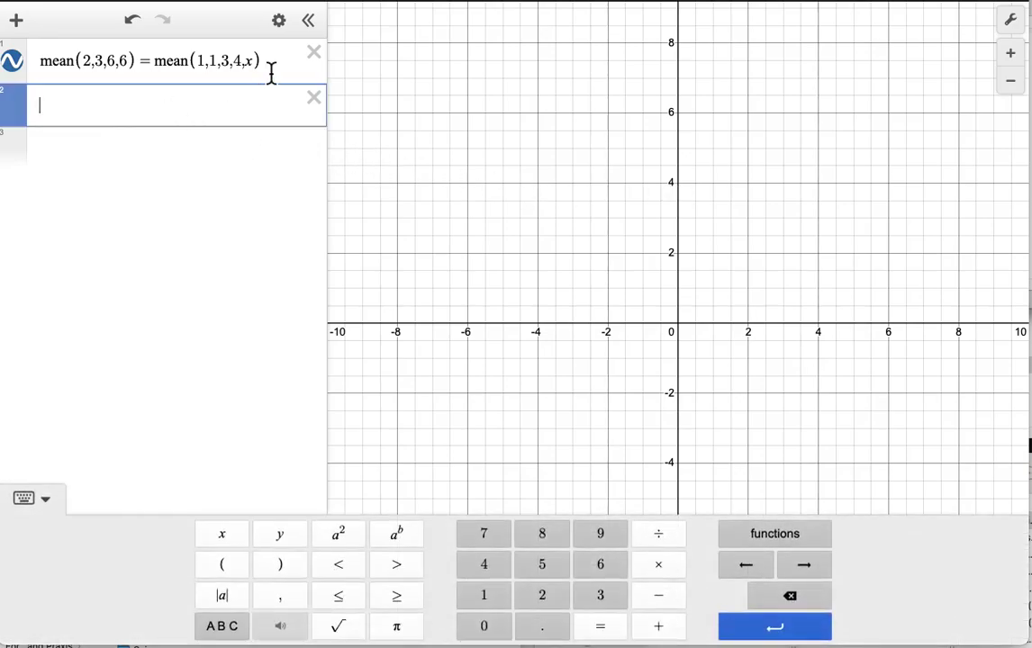
{"action": "left_click_drag", "start_coordinate": [261, 61], "coordinate": [49, 70]}
{"action": "key", "text": "ctrl+c"}
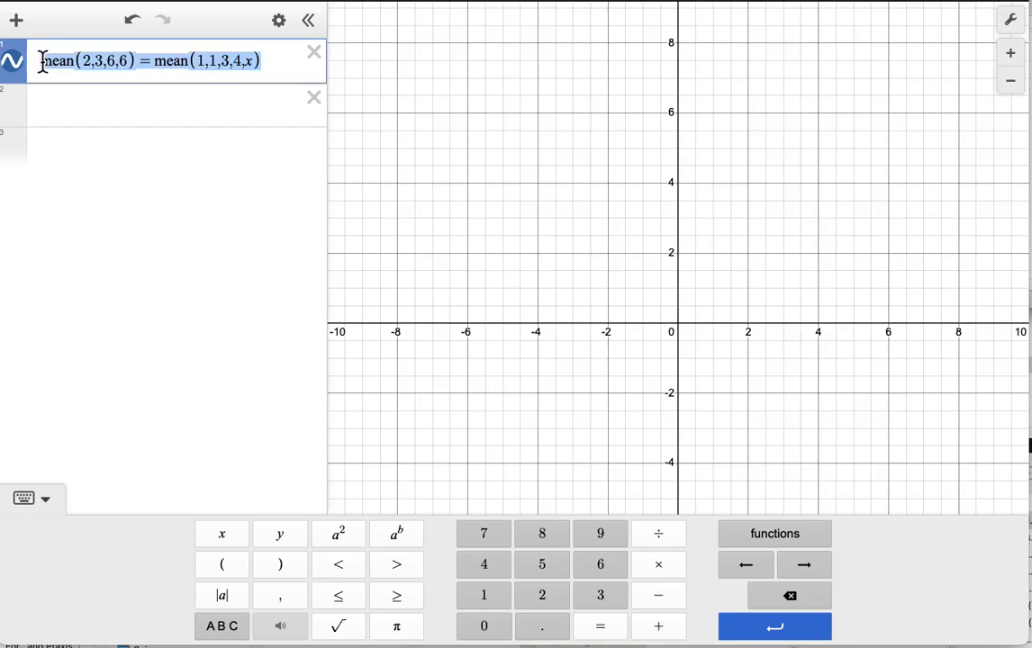
{"action": "left_click", "coordinate": [73, 106]}
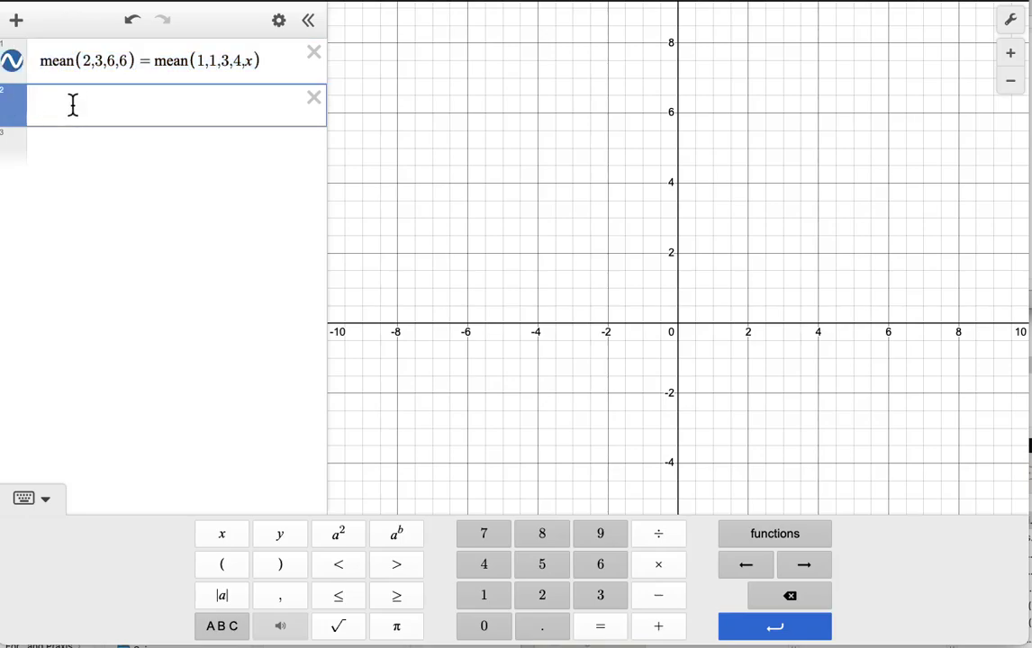
{"action": "key", "text": "ctrl+v"}
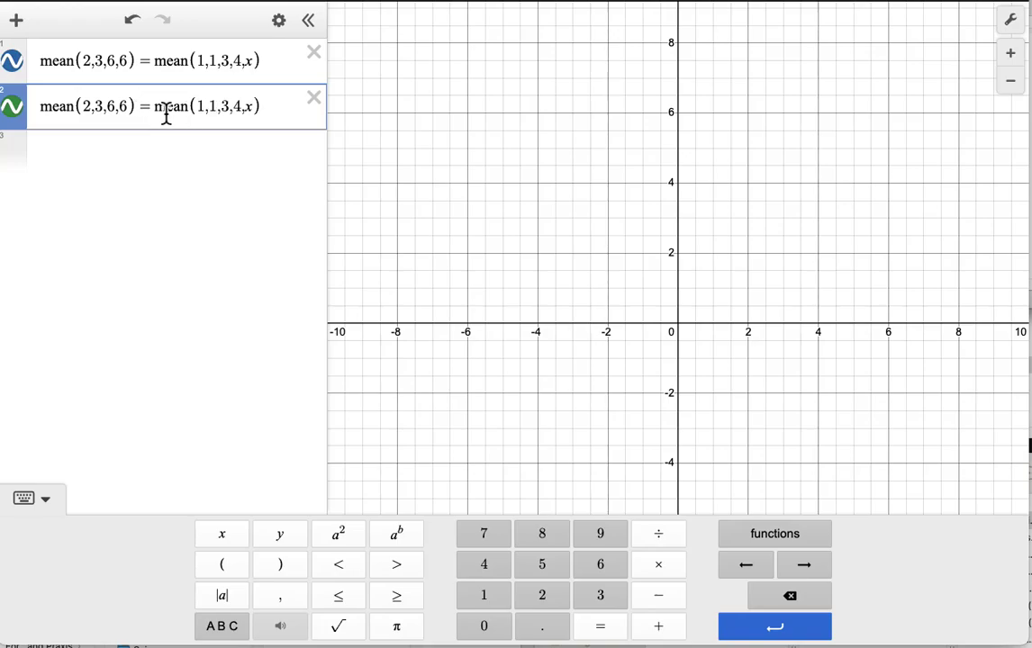
Turn the copied equation into mean(2,3,6,6) ~ mean(1,1,3,4,p) by replacing the equals sign with ~ and x with p.
{"action": "left_click_drag", "start_coordinate": [135, 110], "coordinate": [149, 120]}
{"action": "type", "text": "~"}
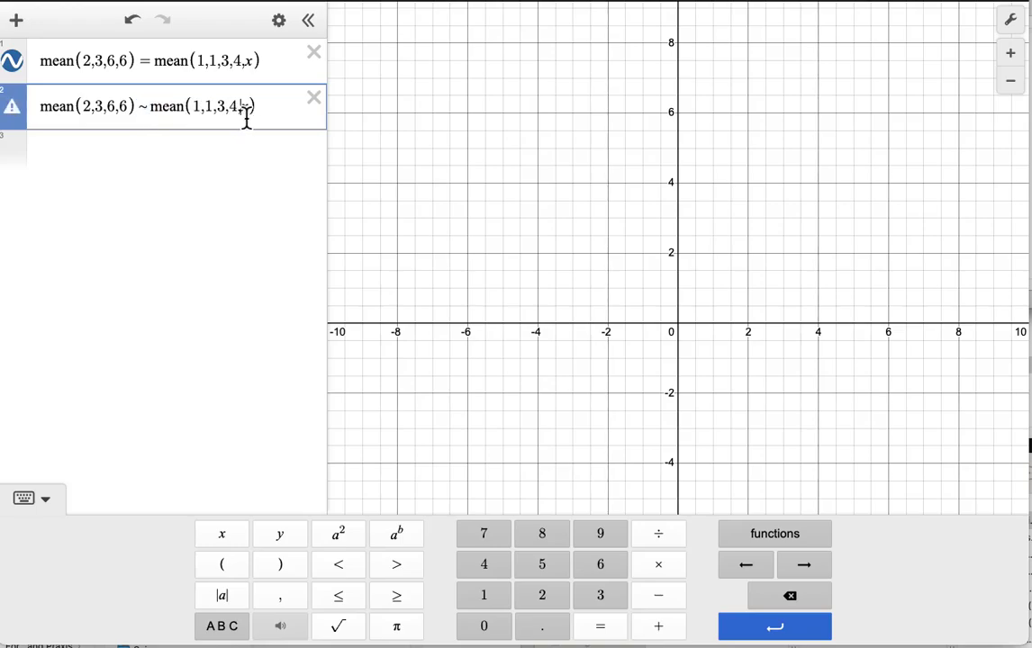
{"action": "left_click_drag", "start_coordinate": [251, 120], "coordinate": [237, 117]}
{"action": "type", "text": "p"}
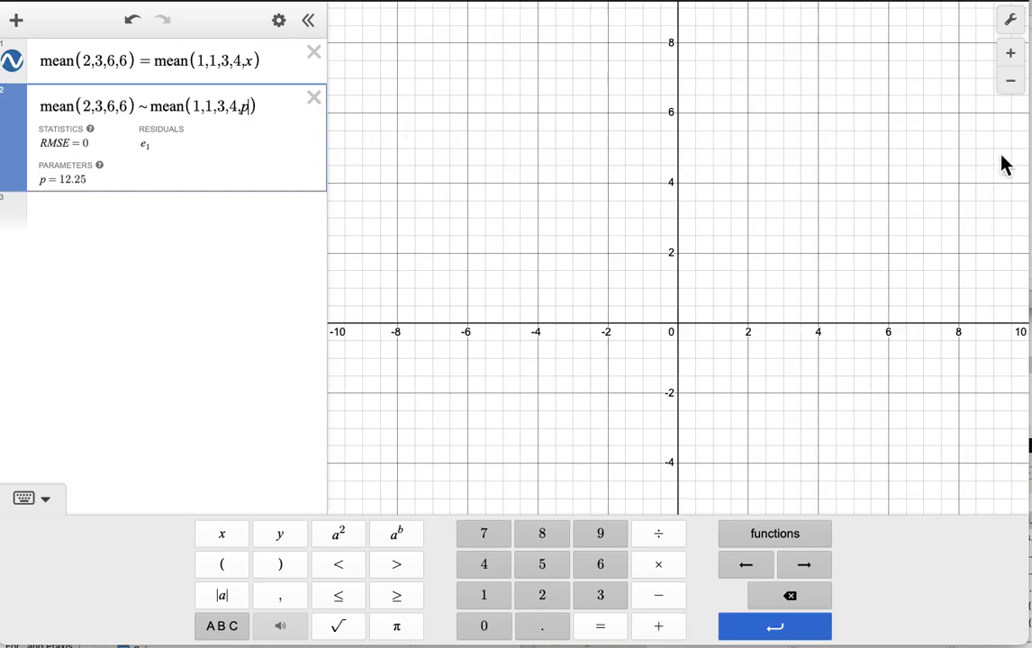
Clear both mean expressions and define the function f(x) = |21 − x|.
{"action": "left_click", "coordinate": [329, 65]}
{"action": "left_click", "coordinate": [330, 65]}
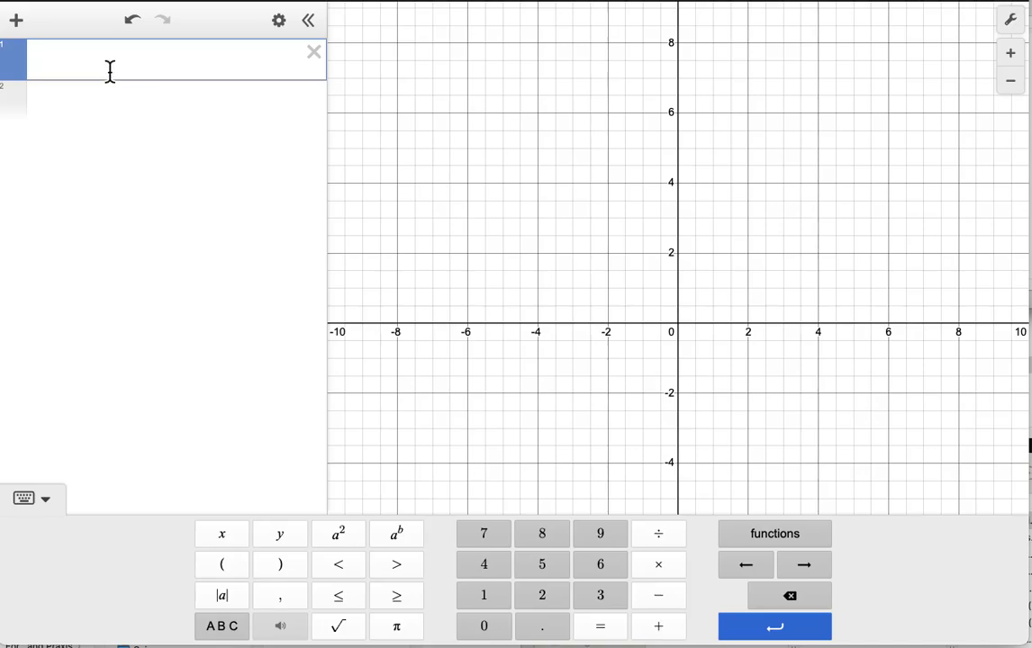
{"action": "type", "text": "f(x)"}
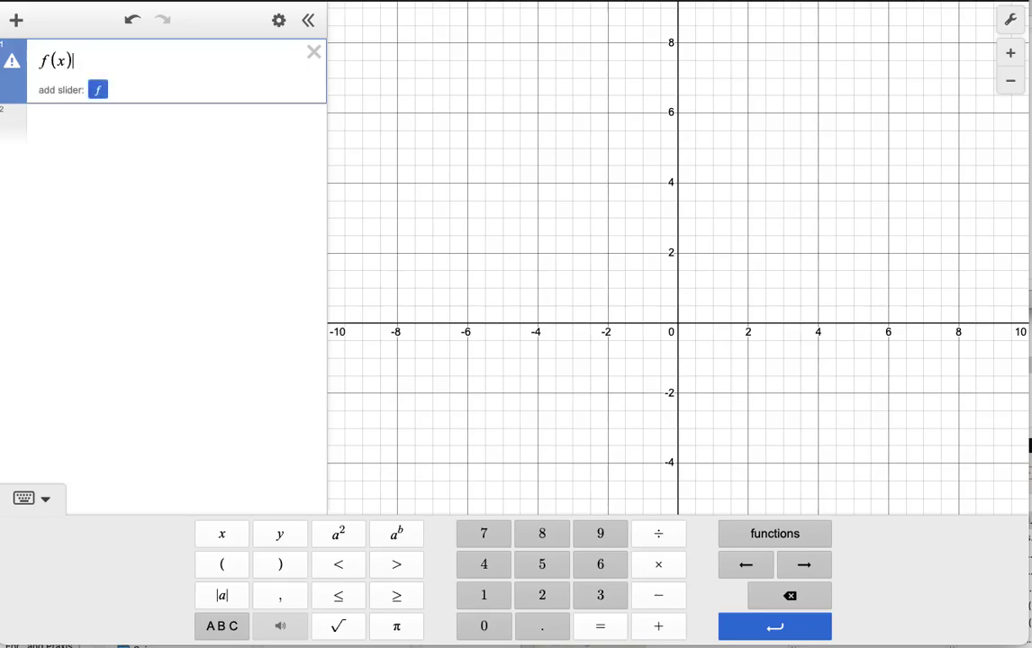
{"action": "type", "text": "="}
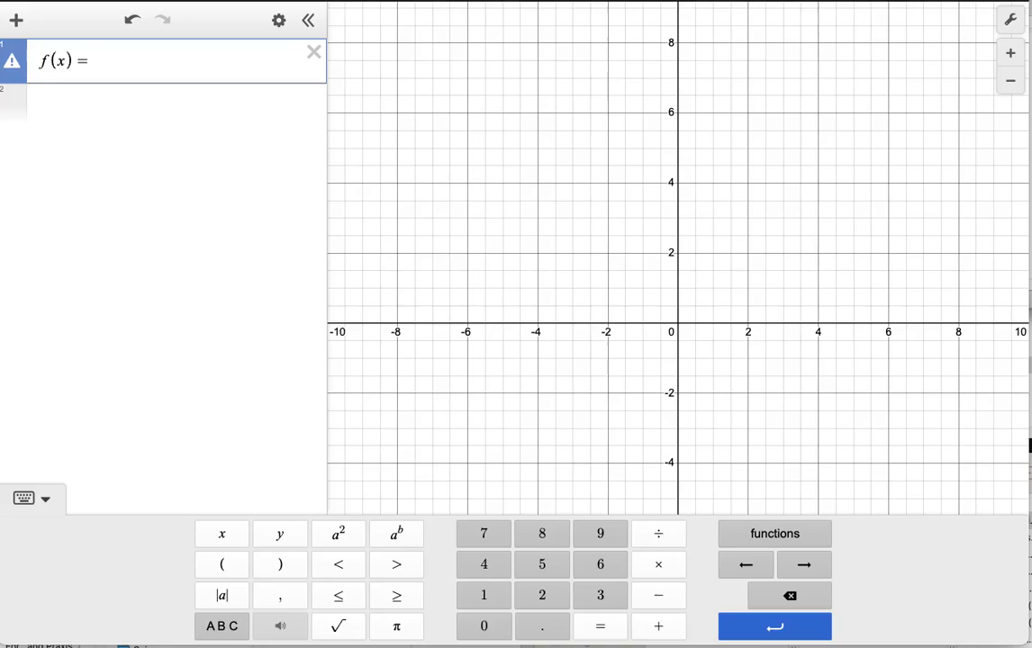
{"action": "type", "text": "|"}
{"action": "type", "text": "21-x"}
{"action": "type", "text": "|"}
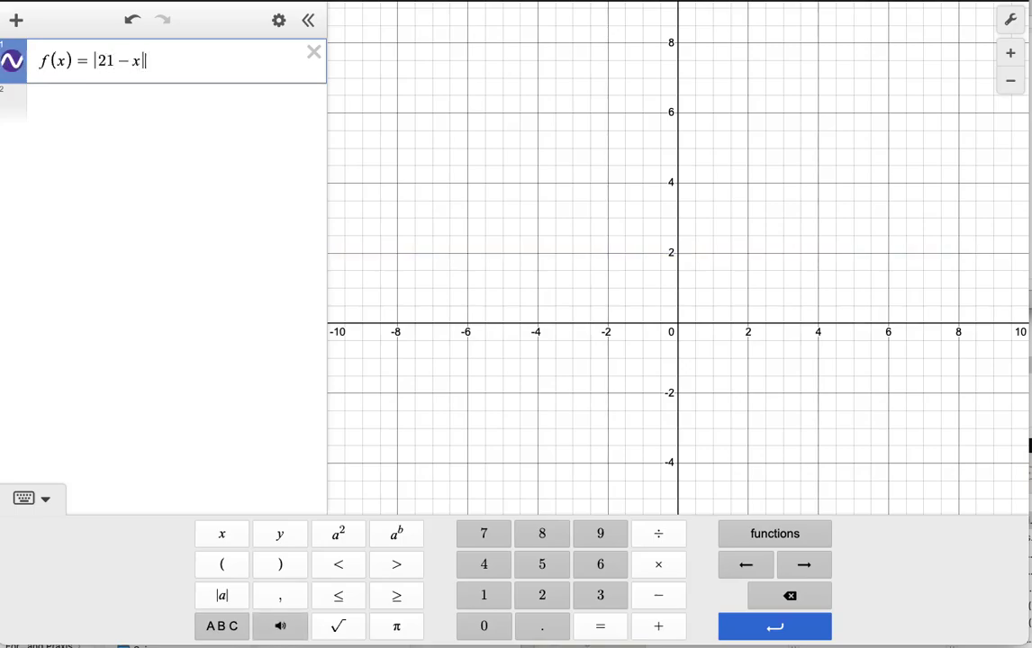
{"action": "key", "text": "Return"}
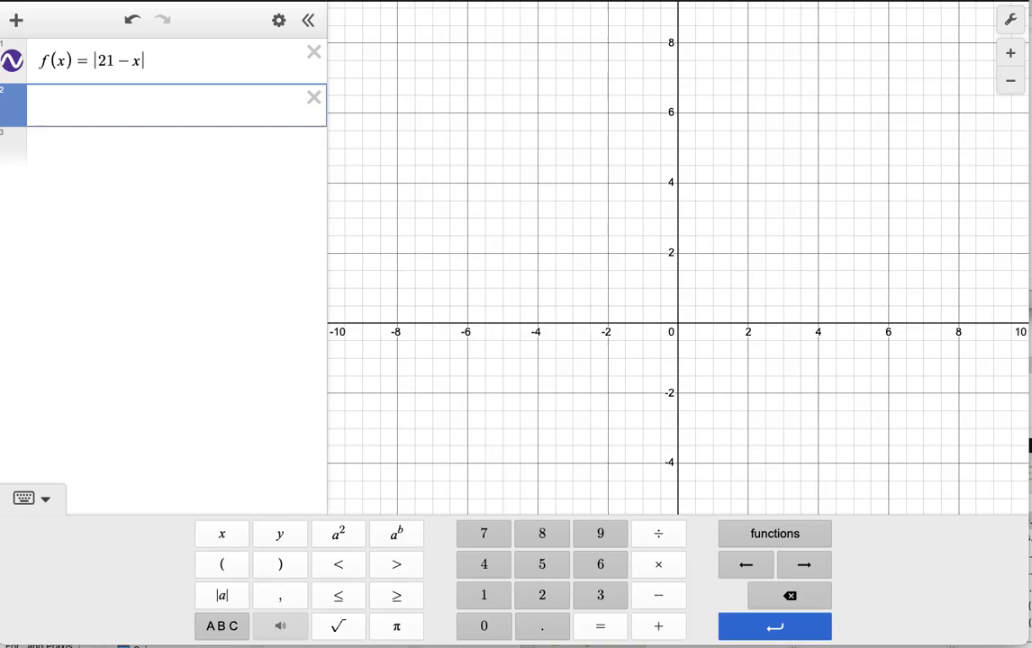
Enter the equation f(a) = 2a in the second expression line.
{"action": "type", "text": "f(a"}
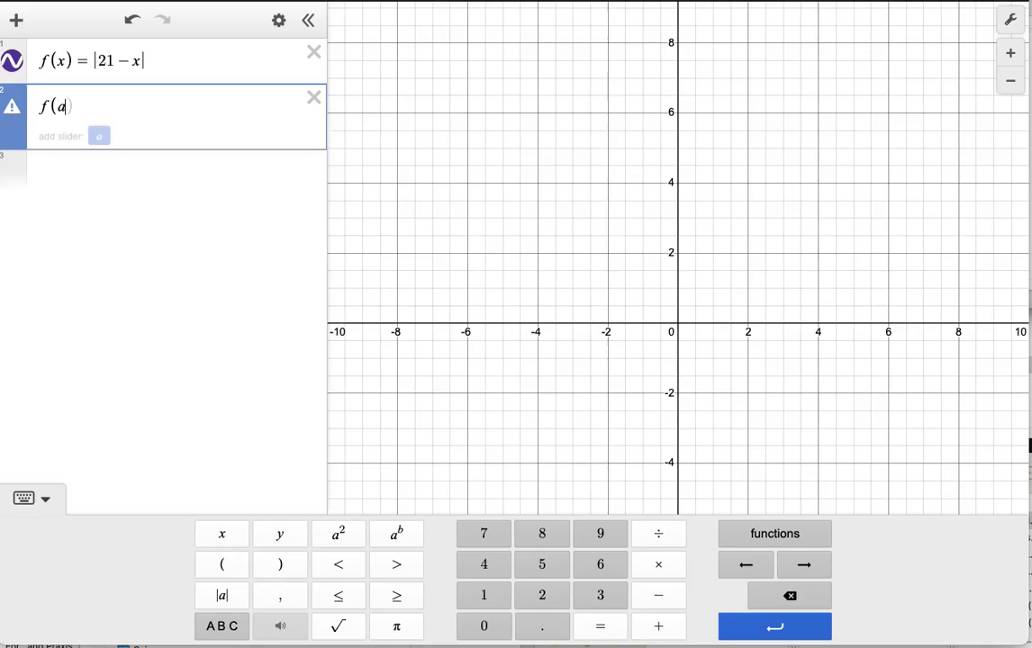
{"action": "type", "text": ")="}
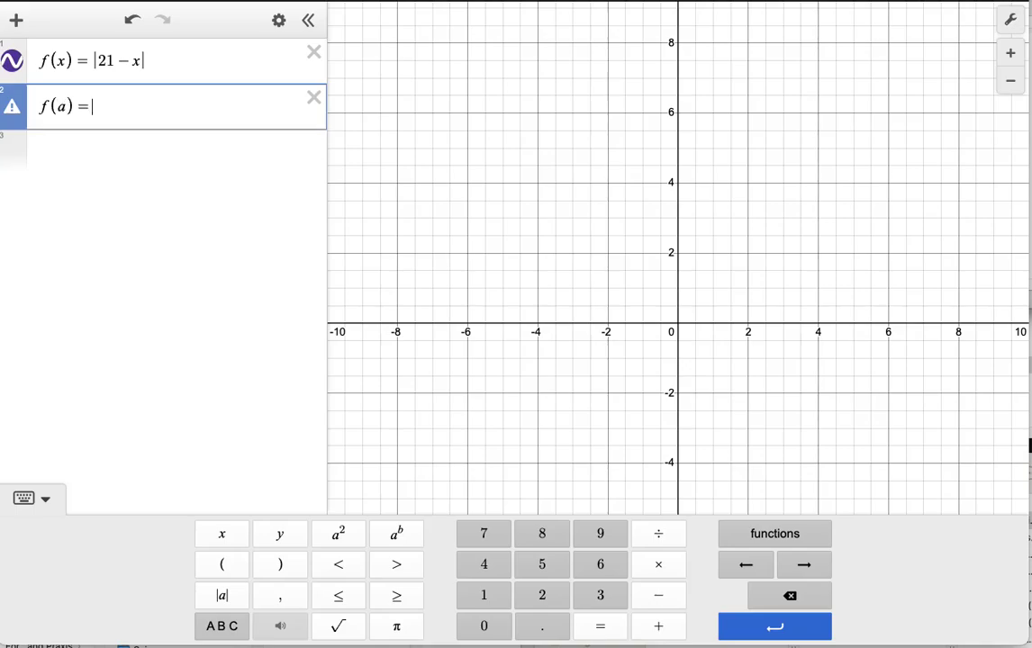
{"action": "type", "text": "2"}
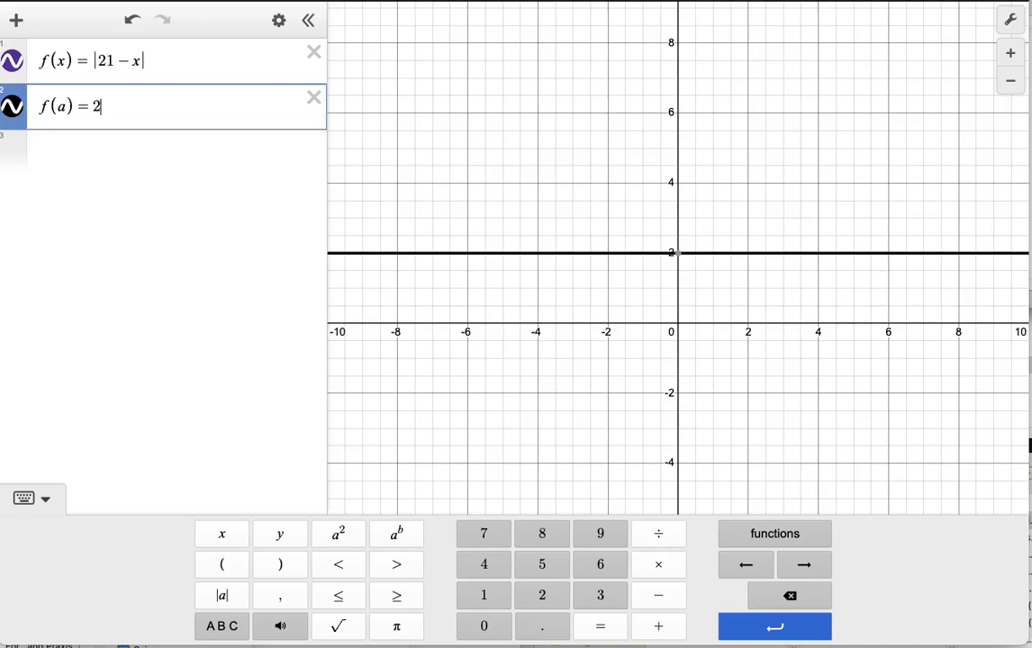
{"action": "type", "text": "a"}
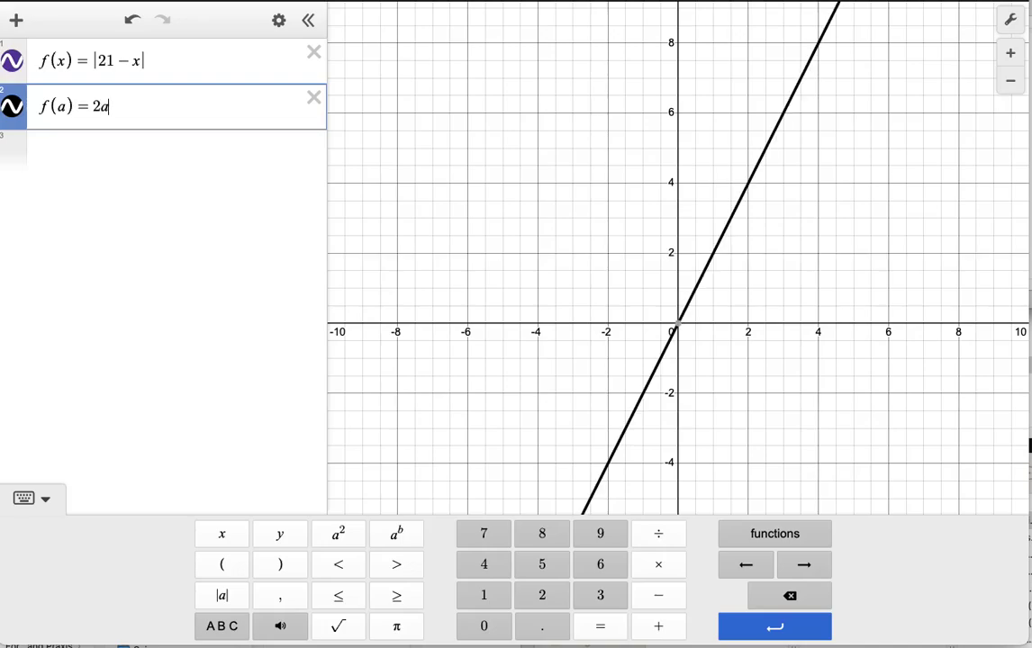
Show the coordinates of the point where the graph of f(x) = |21 − x| meets the line 2a.
{"action": "scroll", "coordinate": [664, 140], "scroll_direction": "down", "scroll_amount": 5}
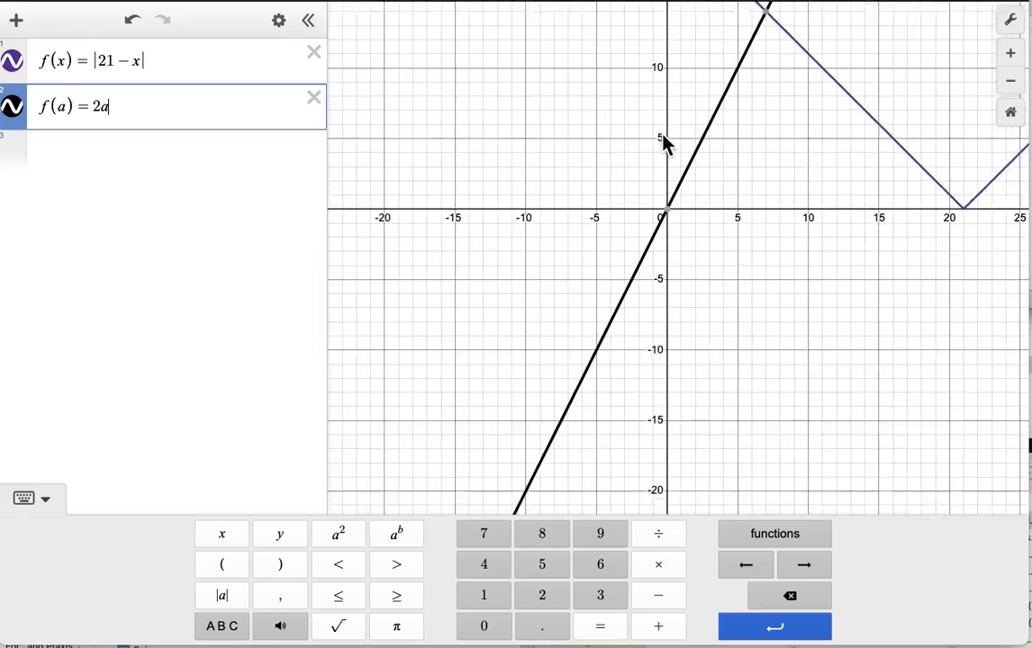
{"action": "left_click_drag", "start_coordinate": [834, 81], "coordinate": [857, 426]}
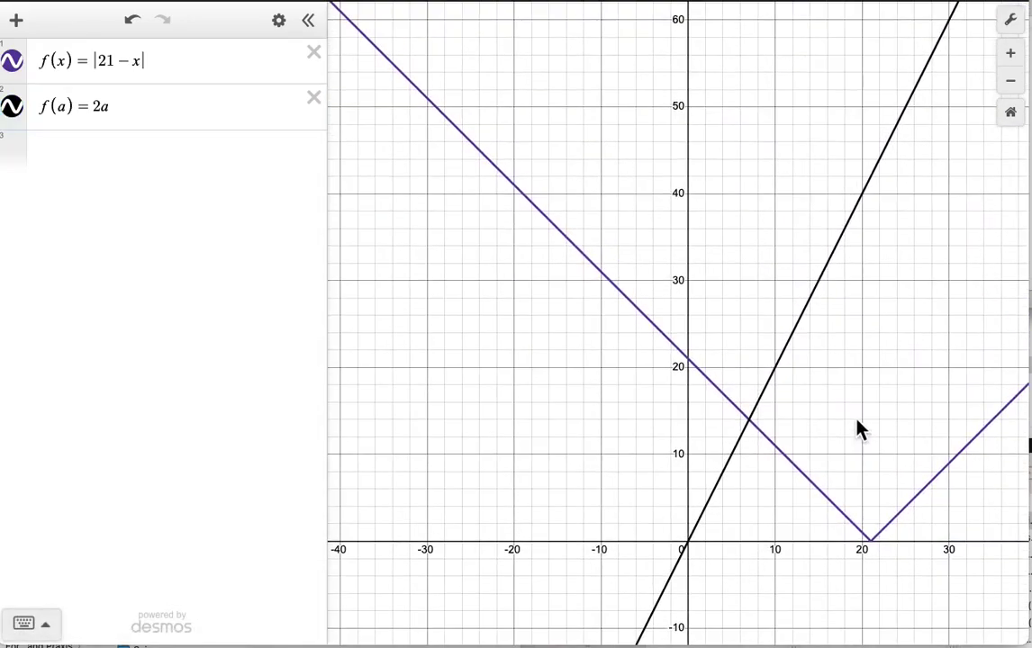
{"action": "scroll", "coordinate": [780, 434], "scroll_direction": "up", "scroll_amount": 10}
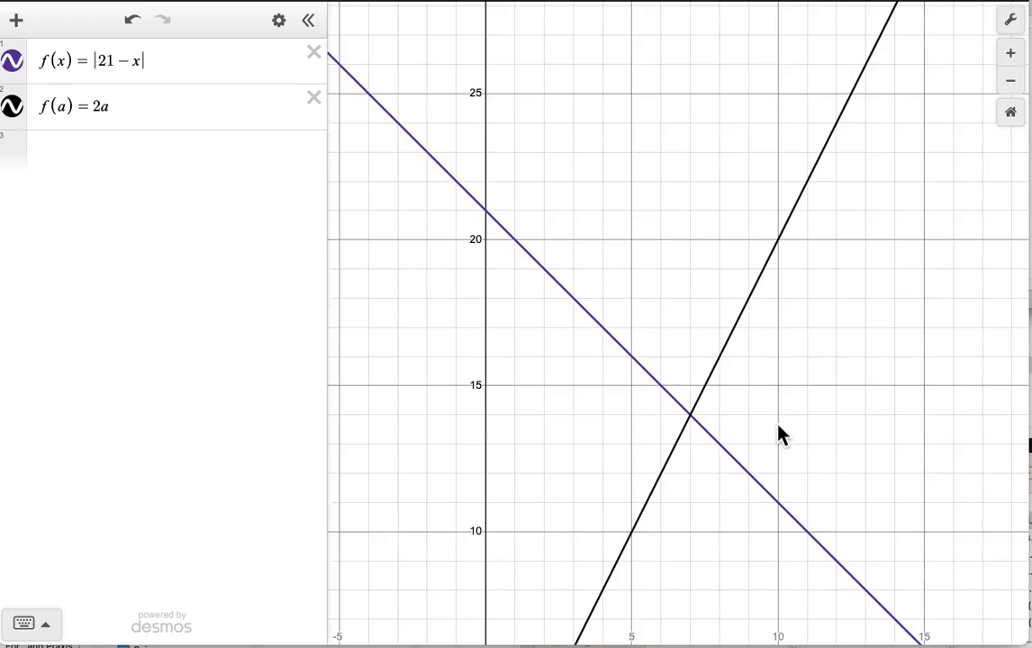
{"action": "scroll", "coordinate": [780, 434], "scroll_direction": "up", "scroll_amount": 3}
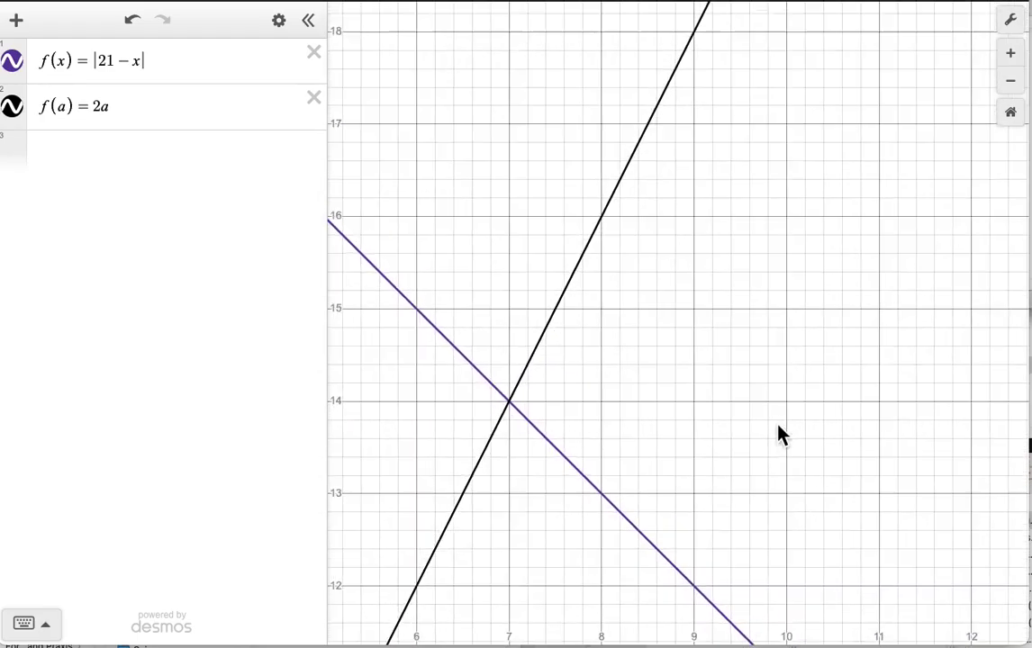
{"action": "left_click", "coordinate": [508, 406]}
{"action": "left_click", "coordinate": [509, 401]}
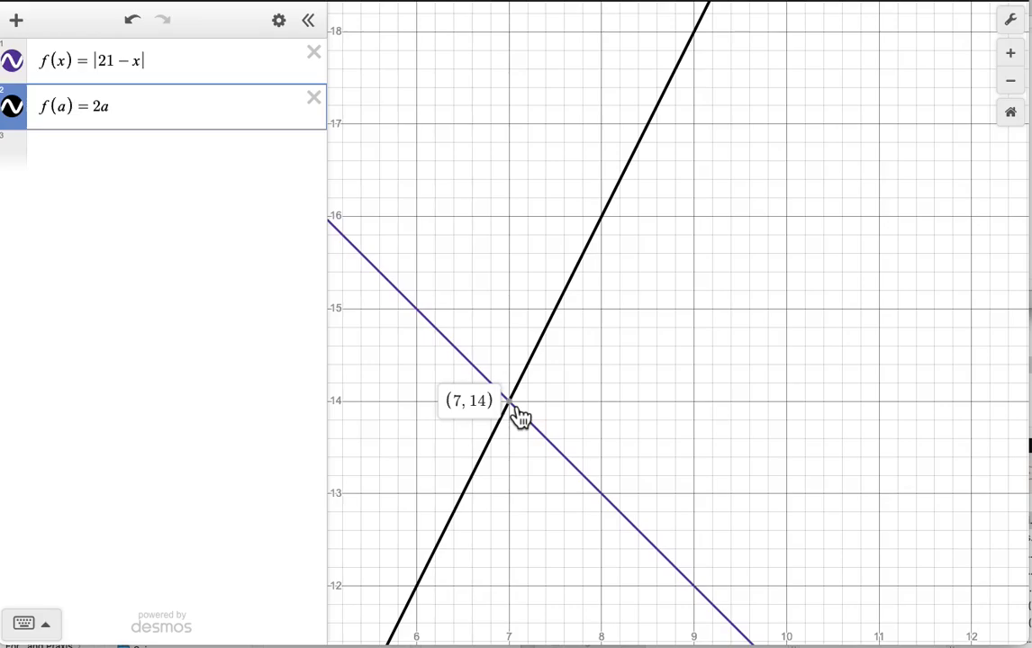
Delete both function expressions and restore the default graph view.
{"action": "left_click", "coordinate": [315, 97]}
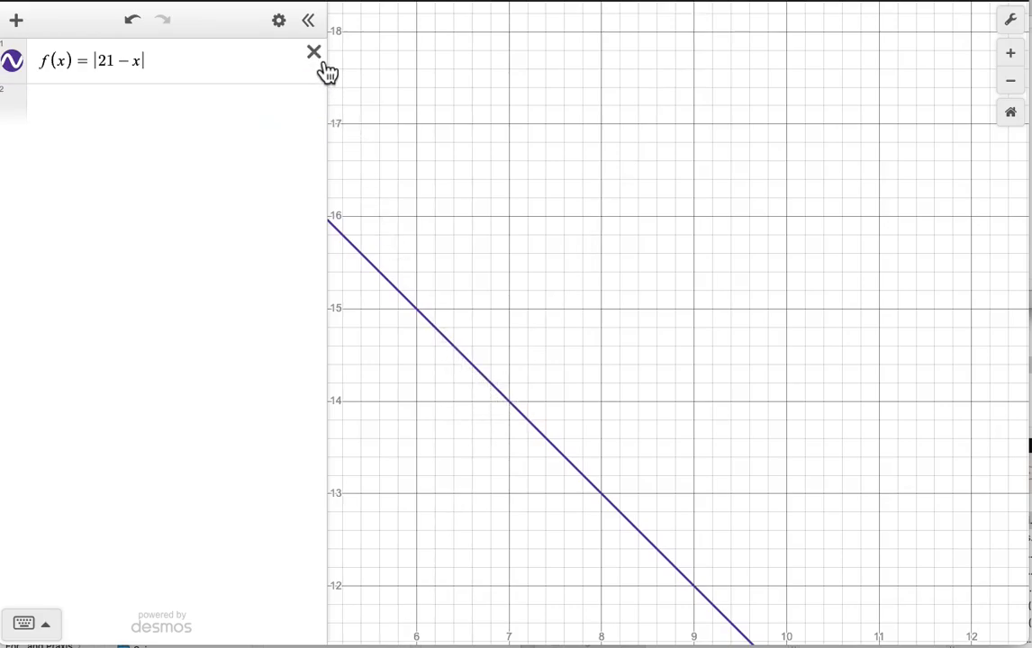
{"action": "left_click", "coordinate": [317, 56]}
{"action": "left_click", "coordinate": [1009, 115]}
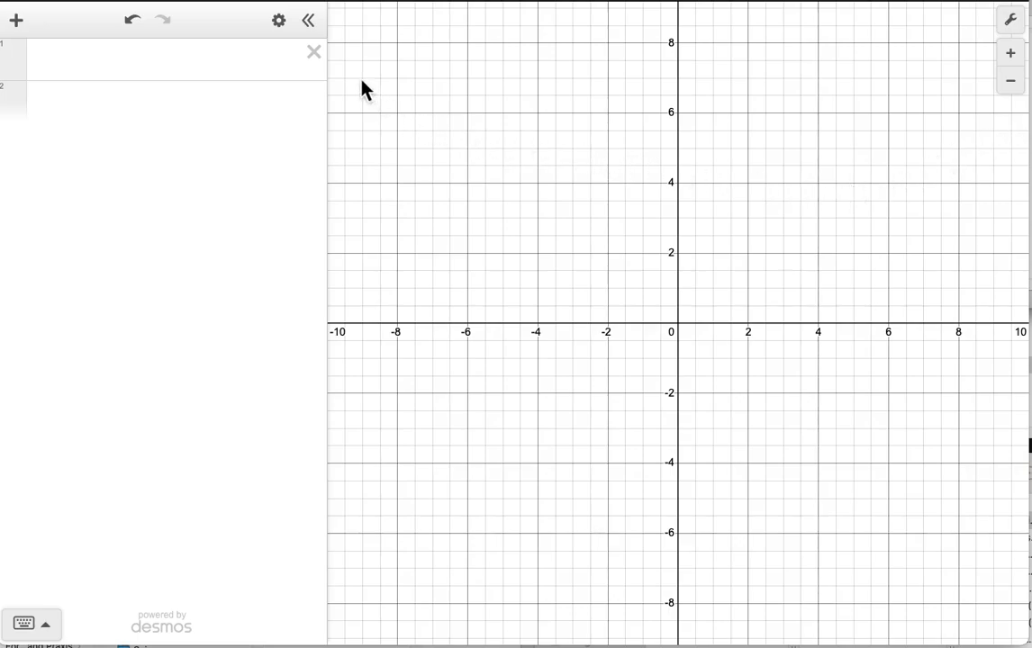
Graph the equations −x + 5y = 8 and y = 4 on separate expression lines and locate their intersection.
{"action": "left_click", "coordinate": [173, 56]}
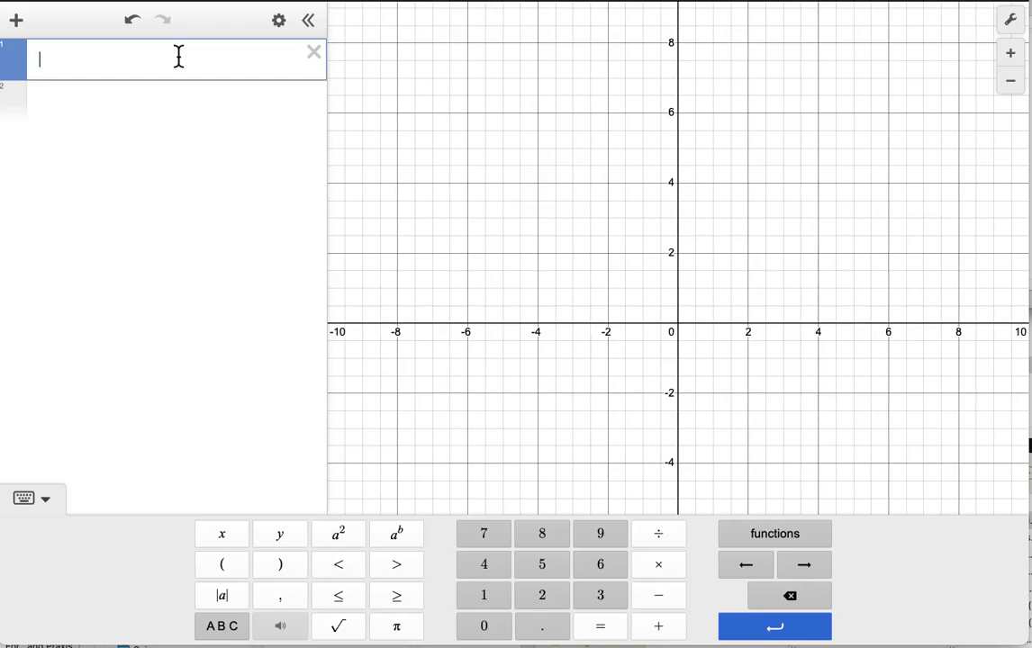
{"action": "type", "text": "-x"}
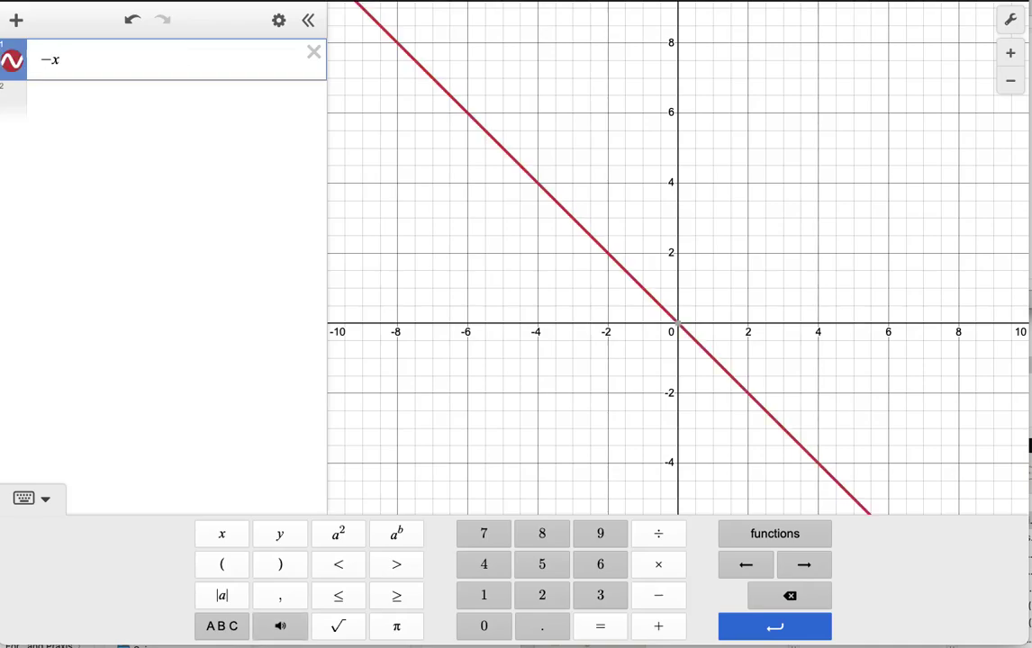
{"action": "type", "text": "+"}
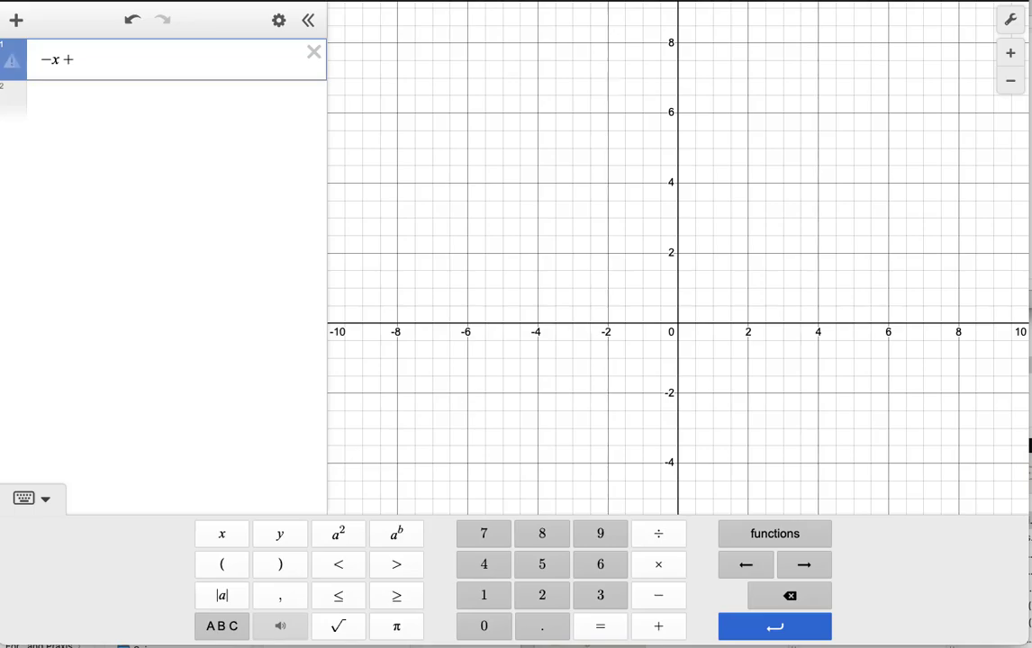
{"action": "type", "text": "5y=8"}
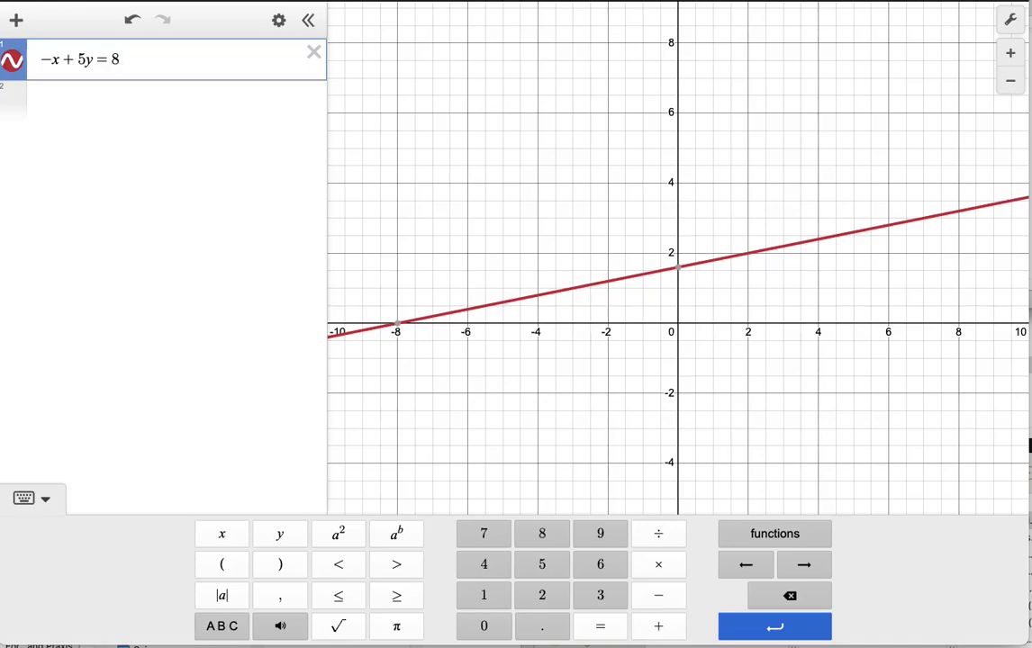
{"action": "key", "text": "Return"}
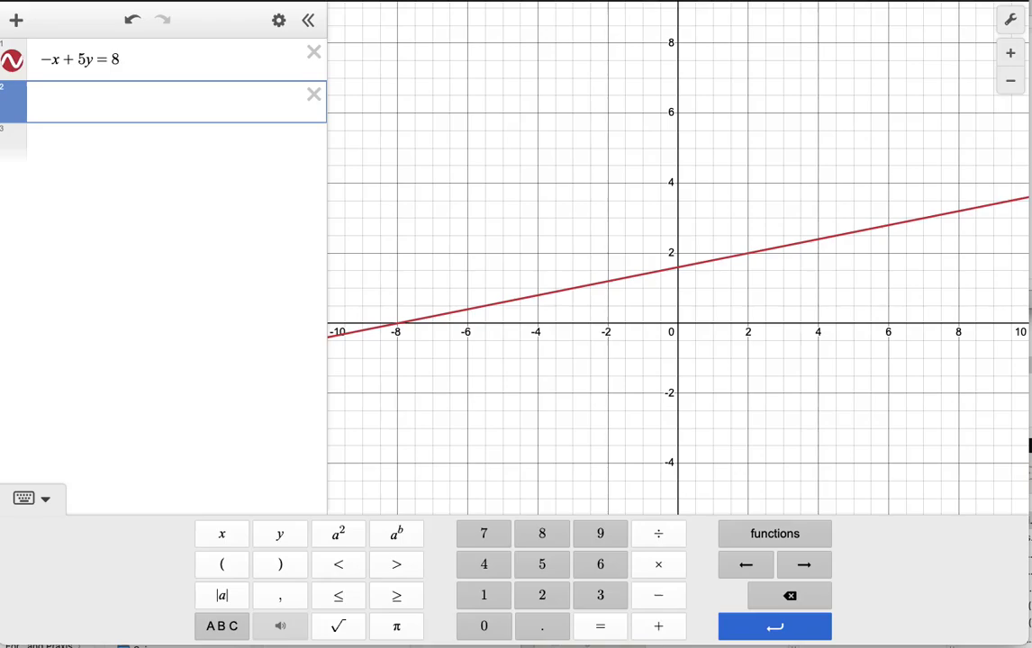
{"action": "type", "text": "y=4"}
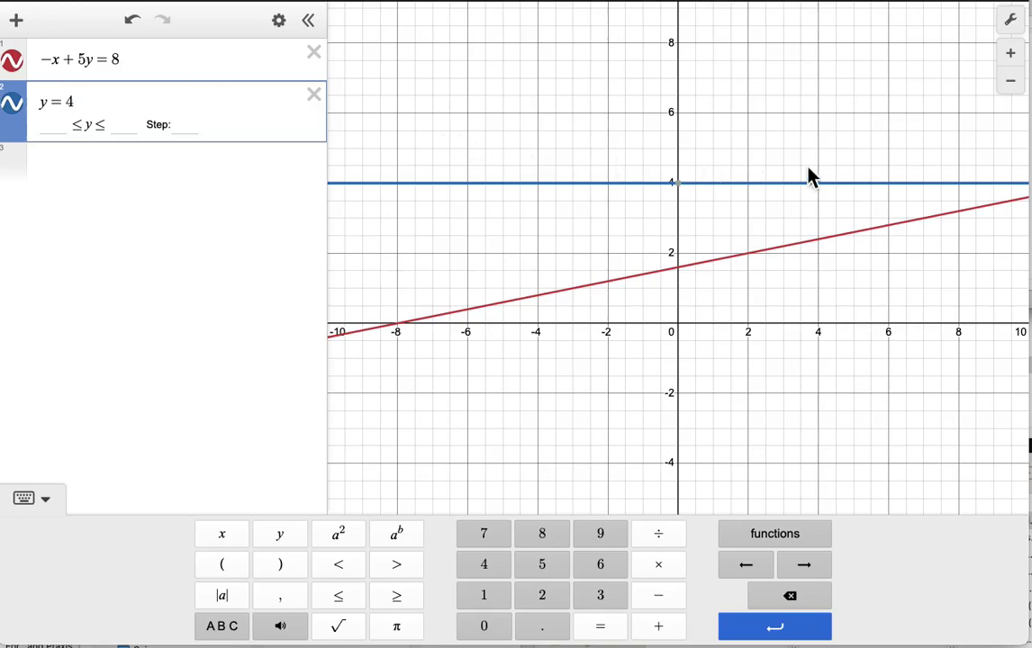
{"action": "left_click_drag", "start_coordinate": [811, 173], "coordinate": [733, 188]}
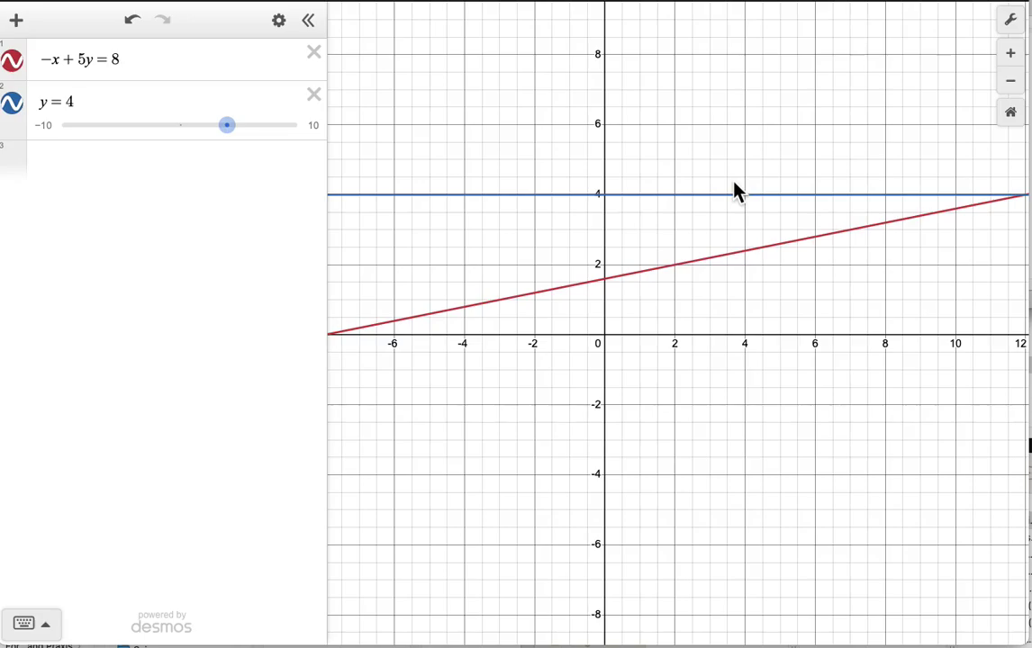
Delete both line equations and enter 2x + y/3 = 5 in the first expression line.
{"action": "left_click", "coordinate": [313, 94]}
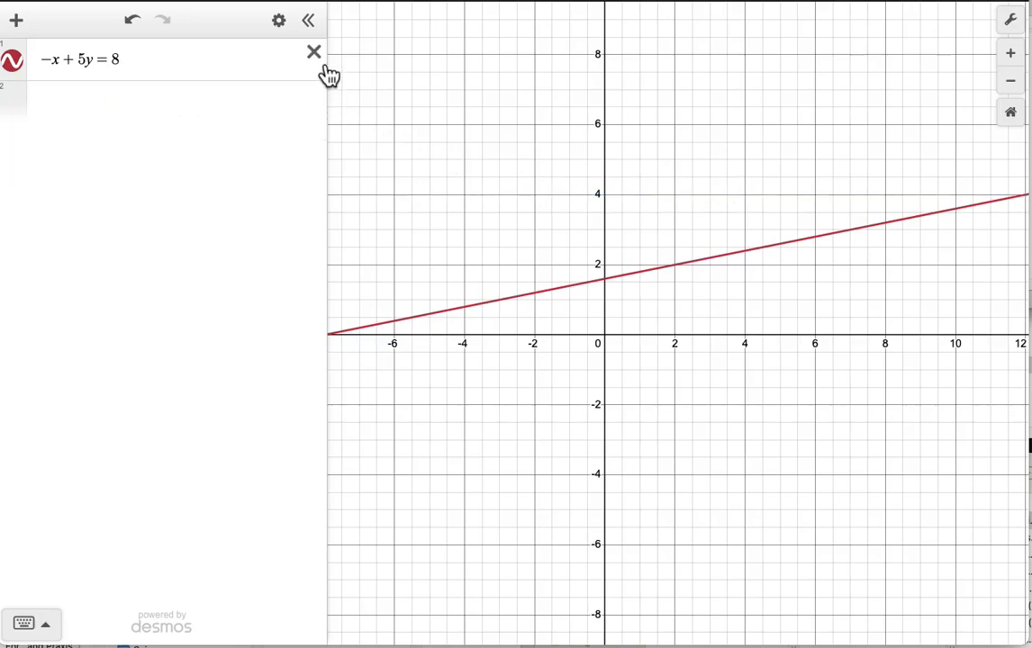
{"action": "left_click", "coordinate": [314, 54]}
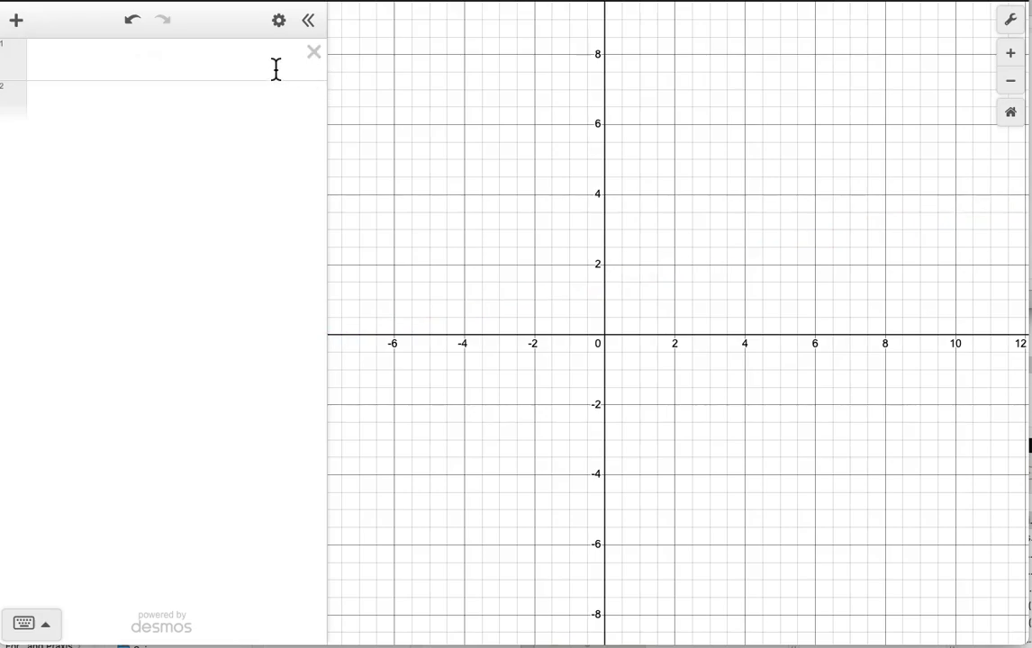
{"action": "left_click", "coordinate": [241, 62]}
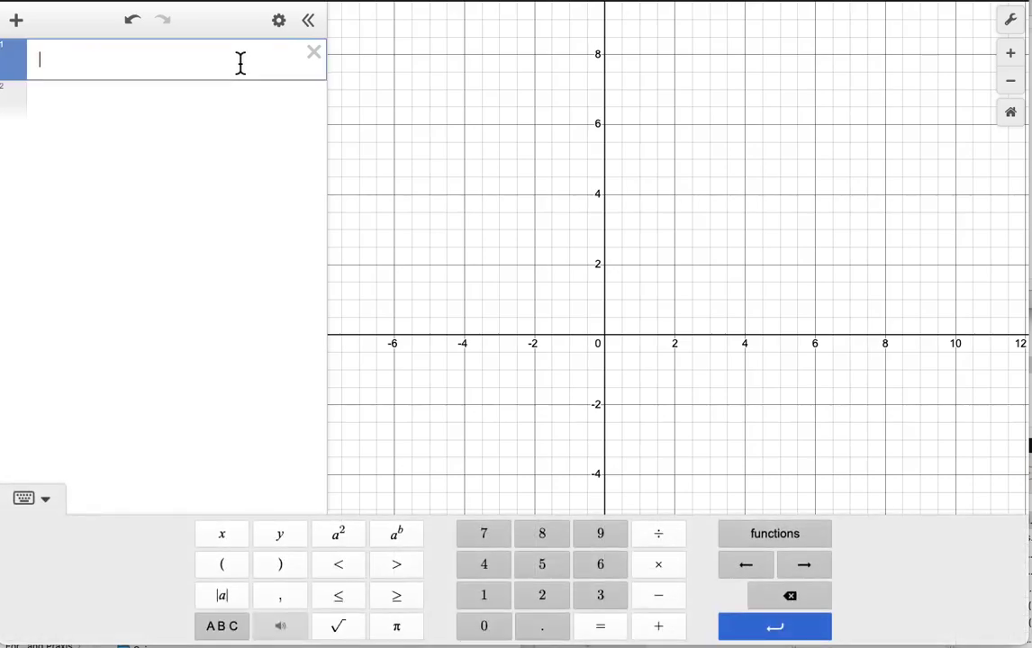
{"action": "type", "text": "2x"}
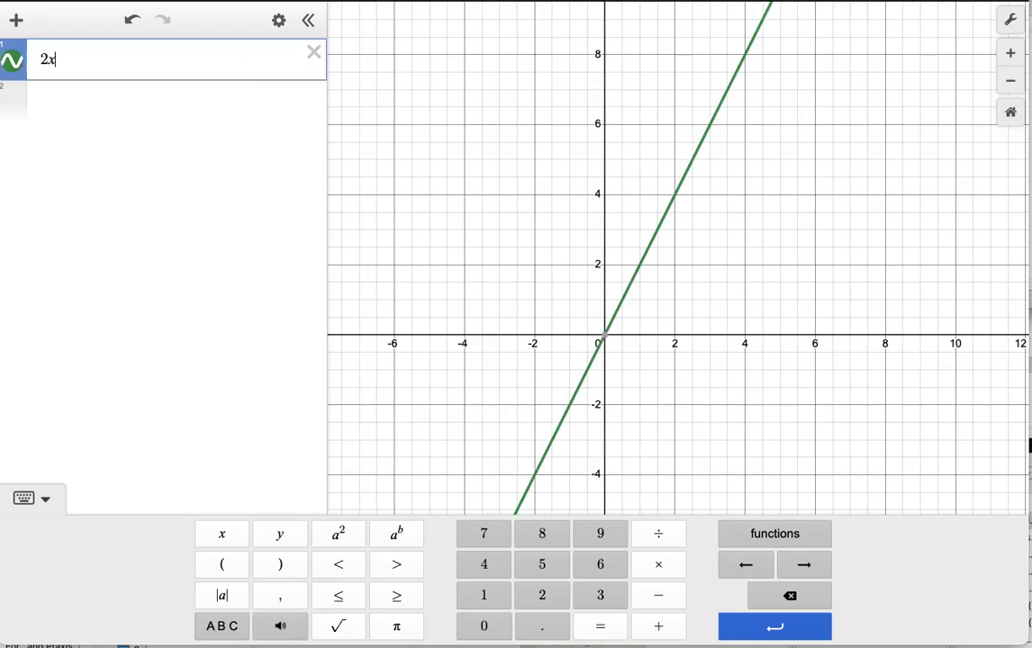
{"action": "type", "text": "+y"}
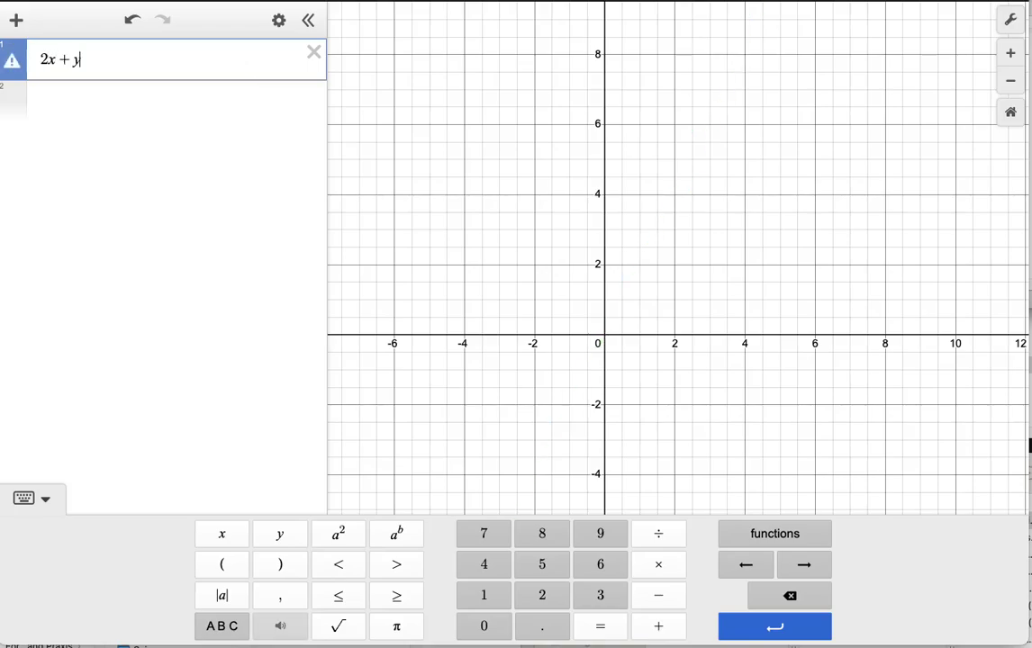
{"action": "type", "text": "/3"}
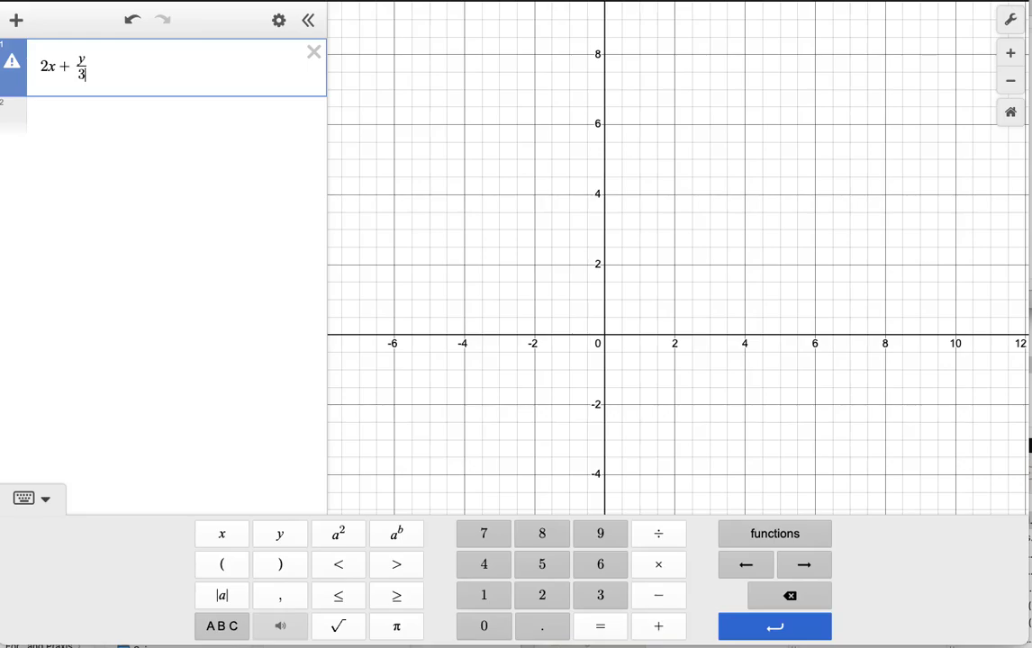
{"action": "type", "text": "=5"}
{"action": "key", "text": "BackSpace"}
{"action": "key", "text": "BackSpace"}
{"action": "key", "text": "Right"}
{"action": "type", "text": "5"}
{"action": "key", "text": "BackSpace"}
{"action": "type", "text": "=5"}
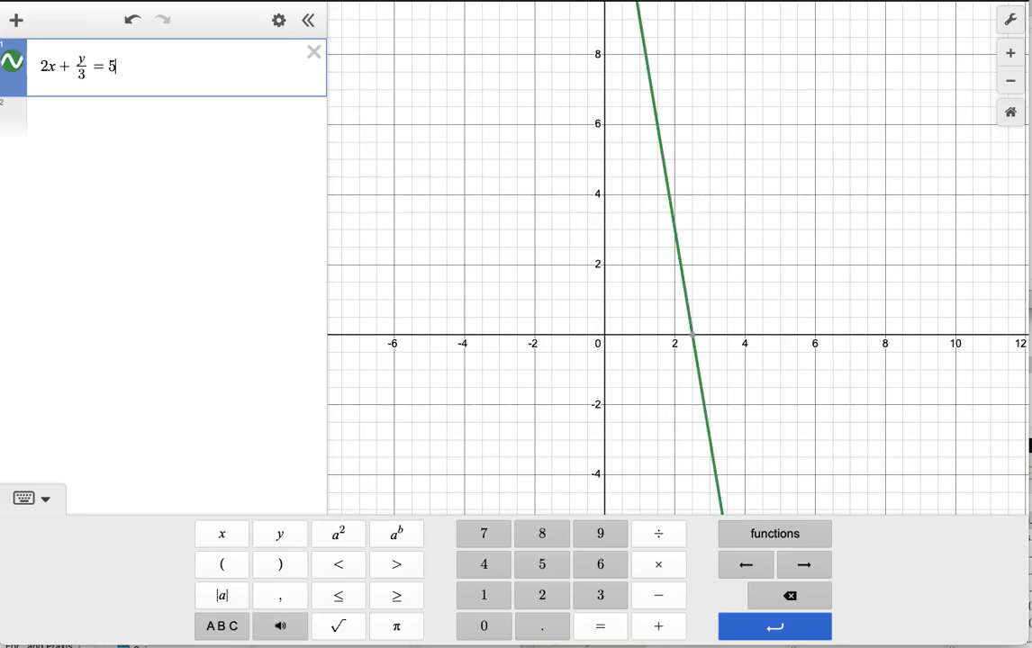
Enter the equation x − 9 = y + 2 in the second expression line.
{"action": "key", "text": "Return"}
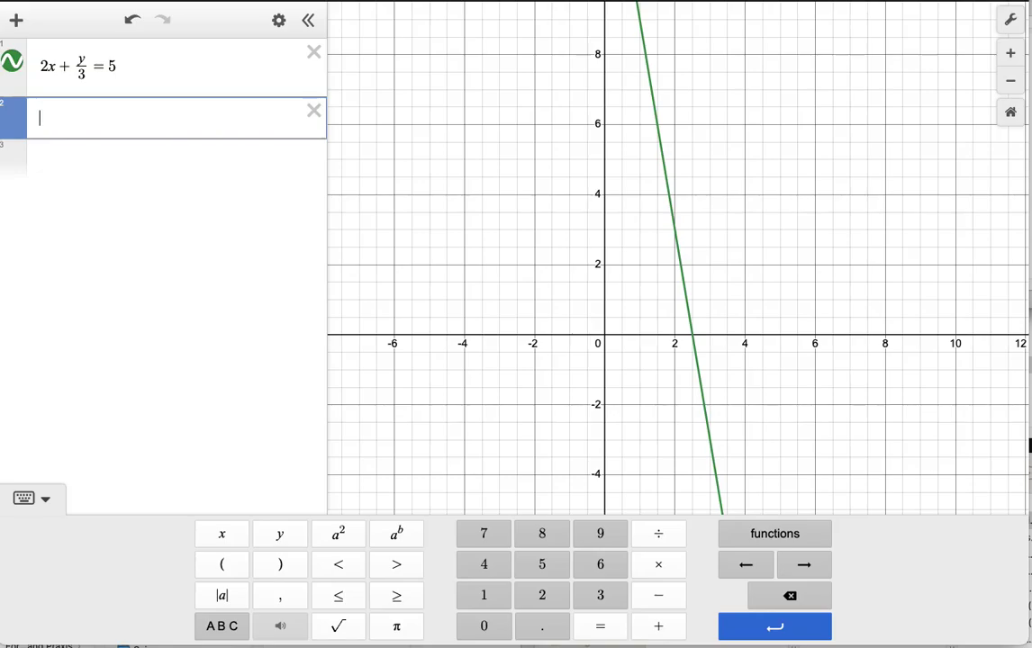
{"action": "type", "text": "x"}
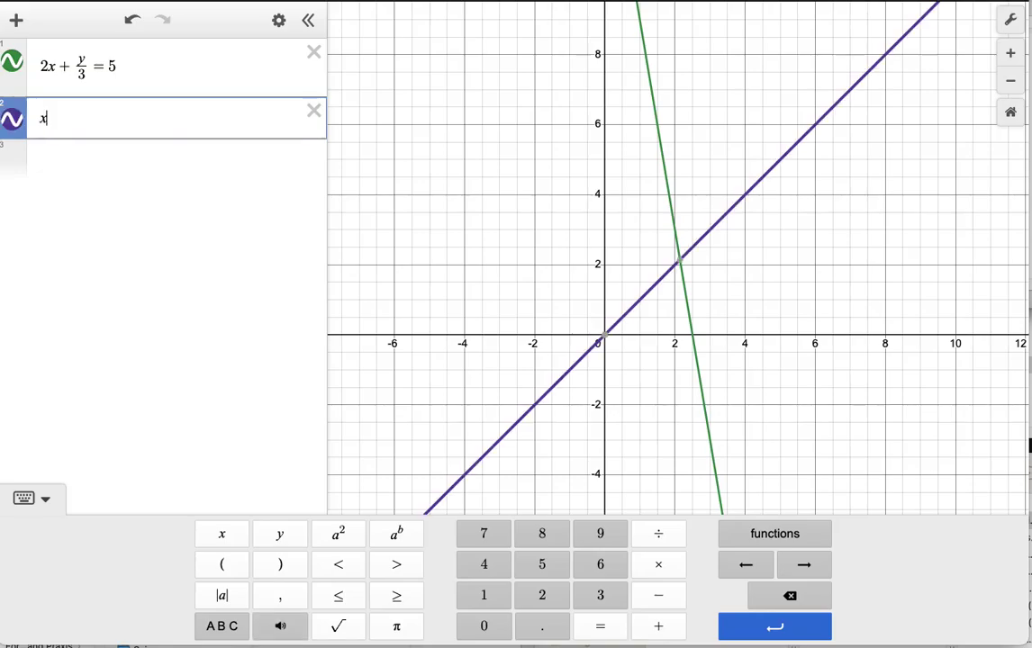
{"action": "type", "text": "-9"}
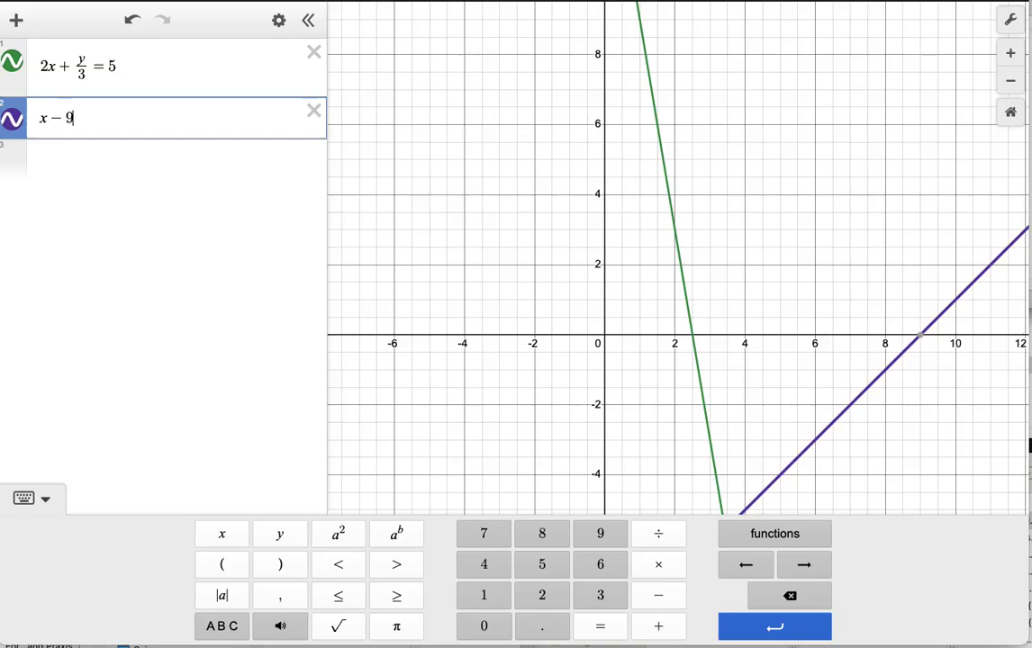
{"action": "type", "text": "=y+2"}
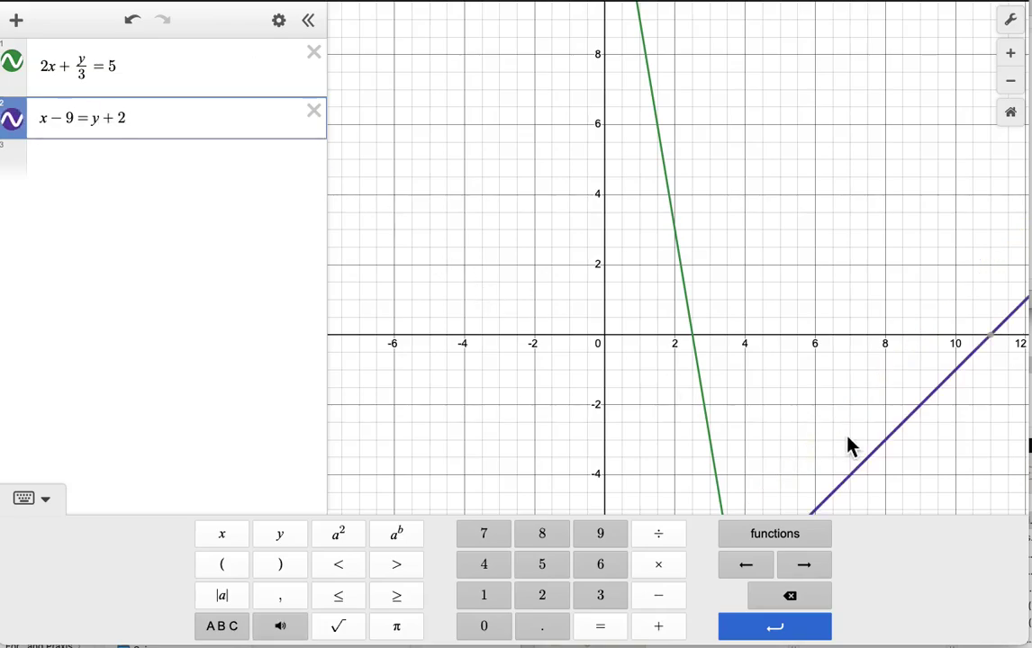
Inspect the intersection point of the lines 2x + y/3 = 5 and x − 9 = y + 2 on the graph.
{"action": "left_click", "coordinate": [801, 374]}
{"action": "left_click_drag", "start_coordinate": [802, 373], "coordinate": [716, 213]}
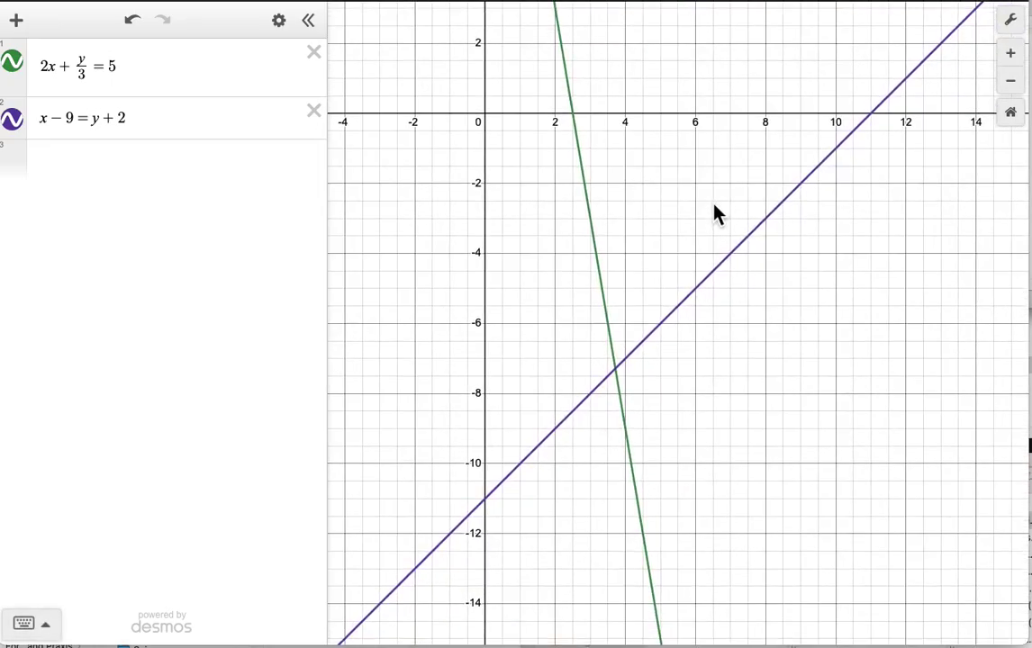
{"action": "left_click", "coordinate": [622, 369]}
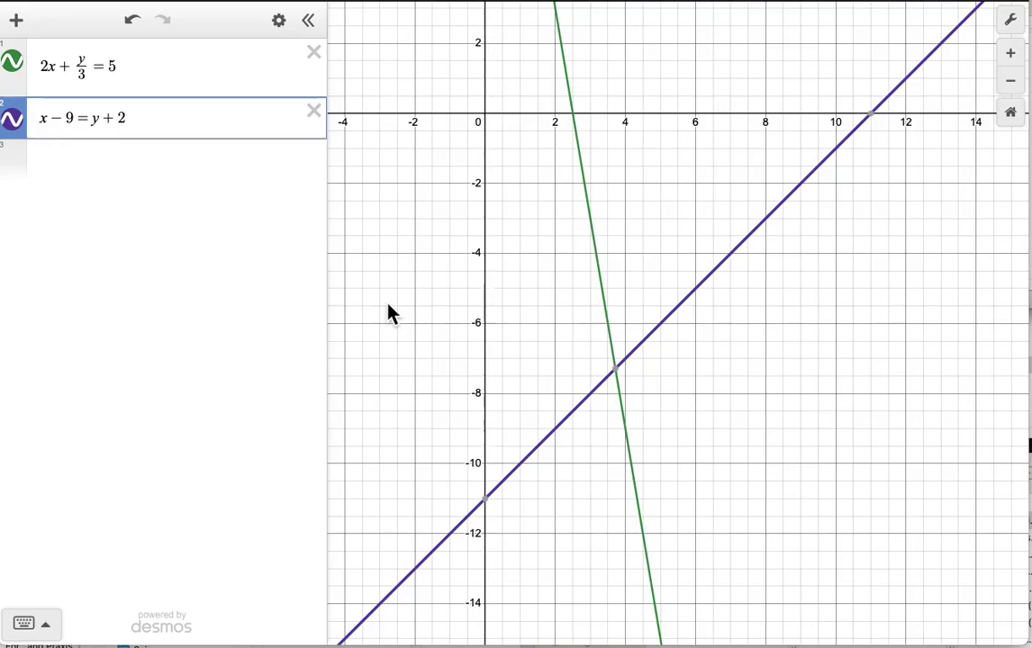
Enter the template regression [p,q] ~ [p,q] in the third expression line.
{"action": "left_click", "coordinate": [249, 170]}
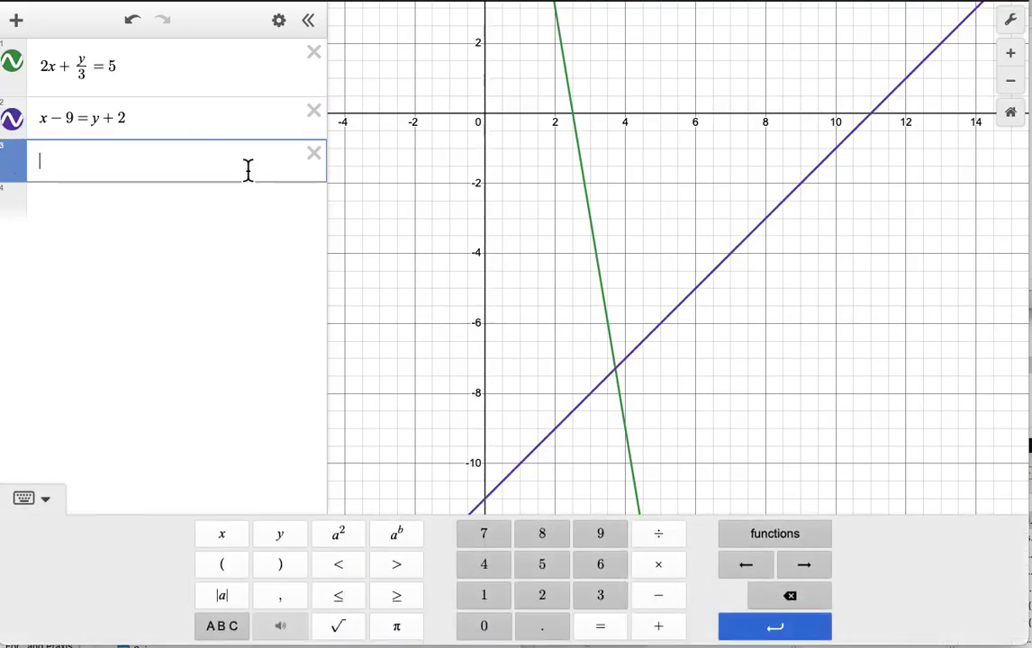
{"action": "type", "text": "["}
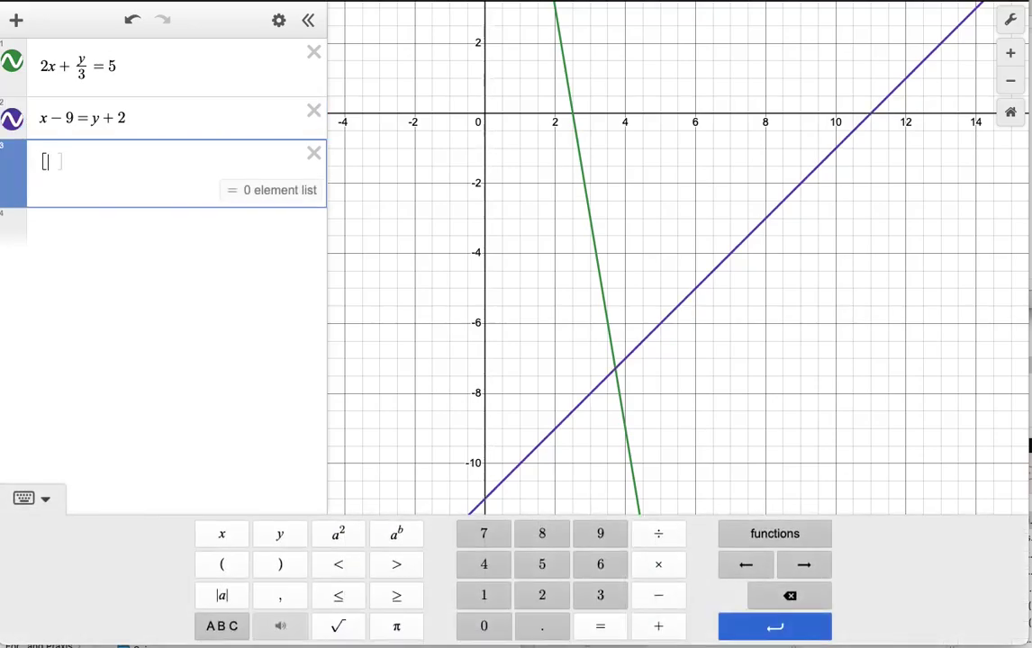
{"action": "type", "text": "p"}
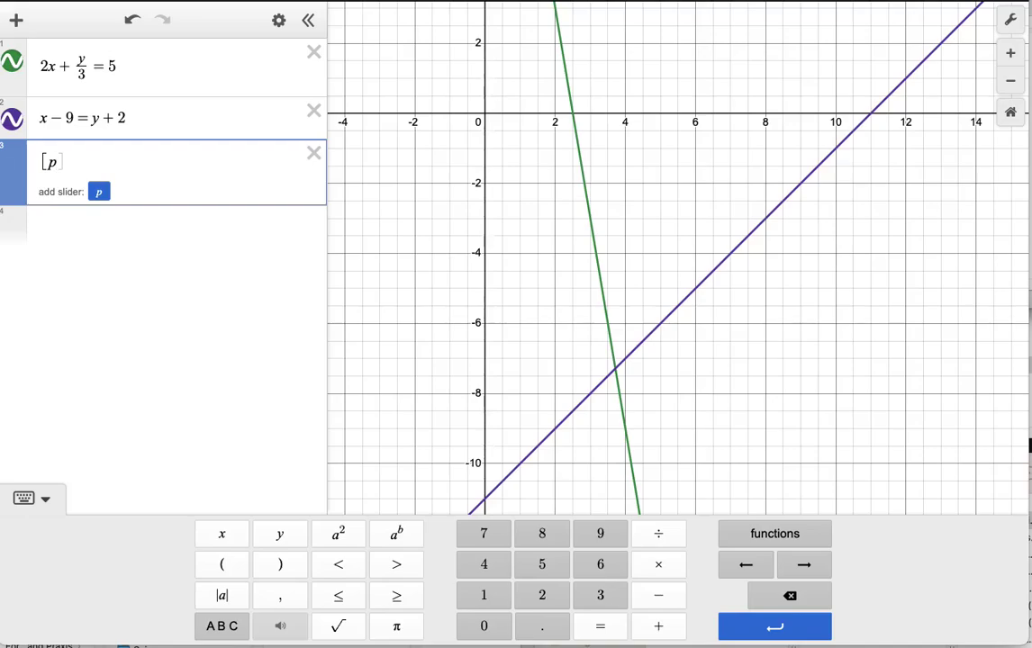
{"action": "type", "text": ",q"}
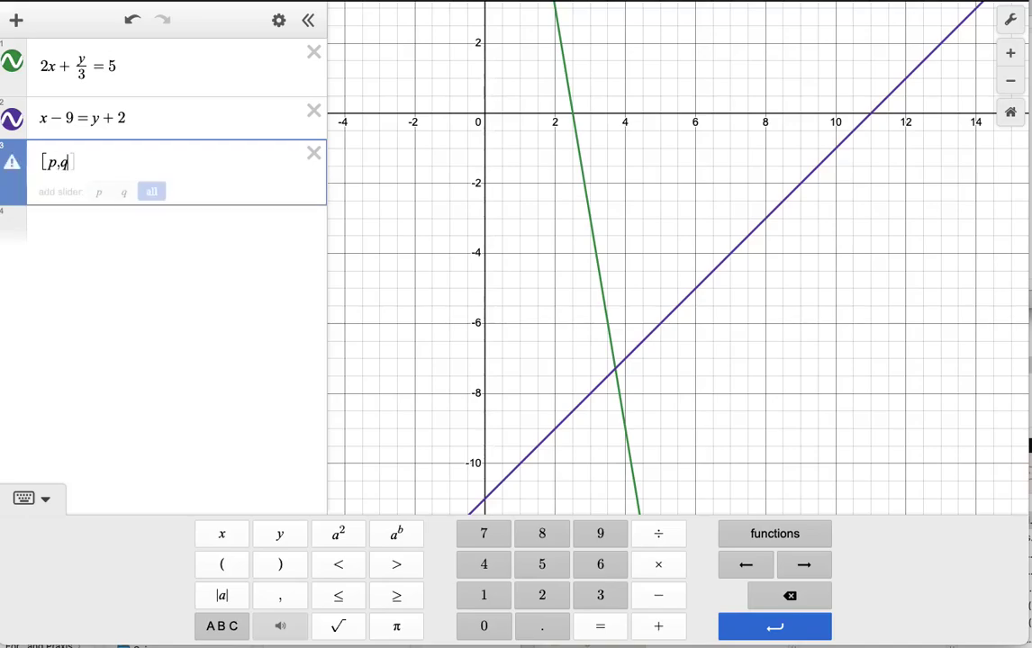
{"action": "key", "text": "Right"}
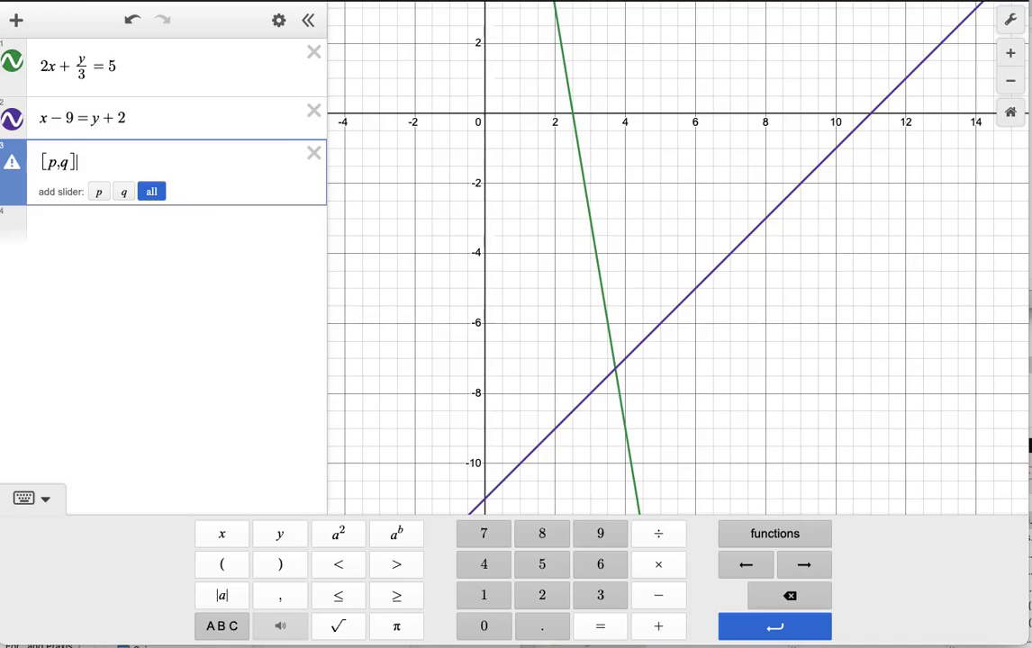
{"action": "type", "text": "~"}
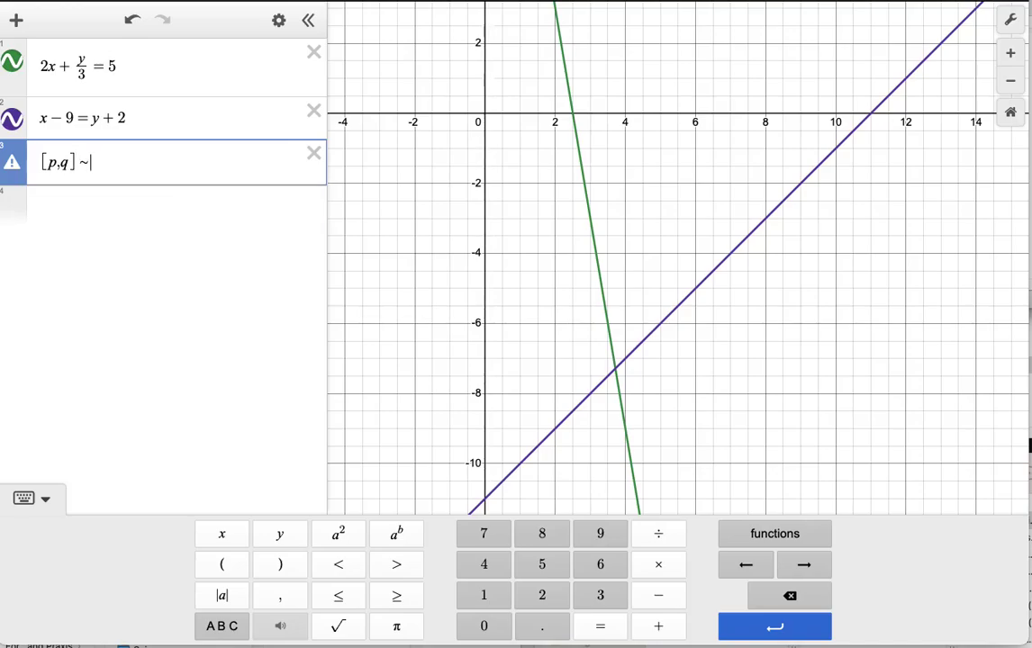
{"action": "type", "text": "[p"}
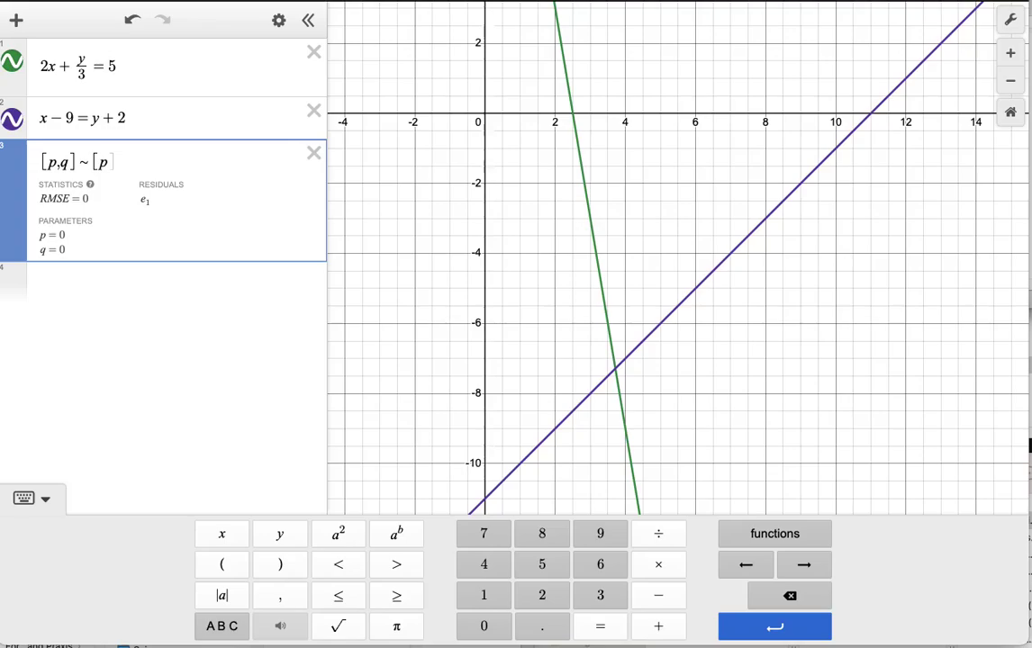
{"action": "type", "text": ","}
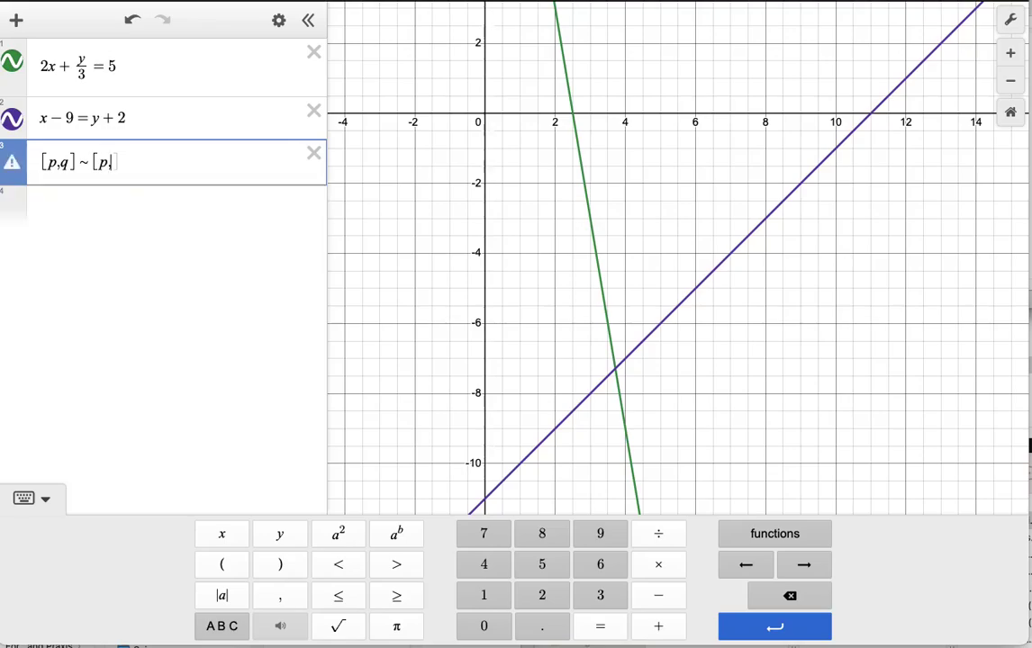
{"action": "type", "text": "q"}
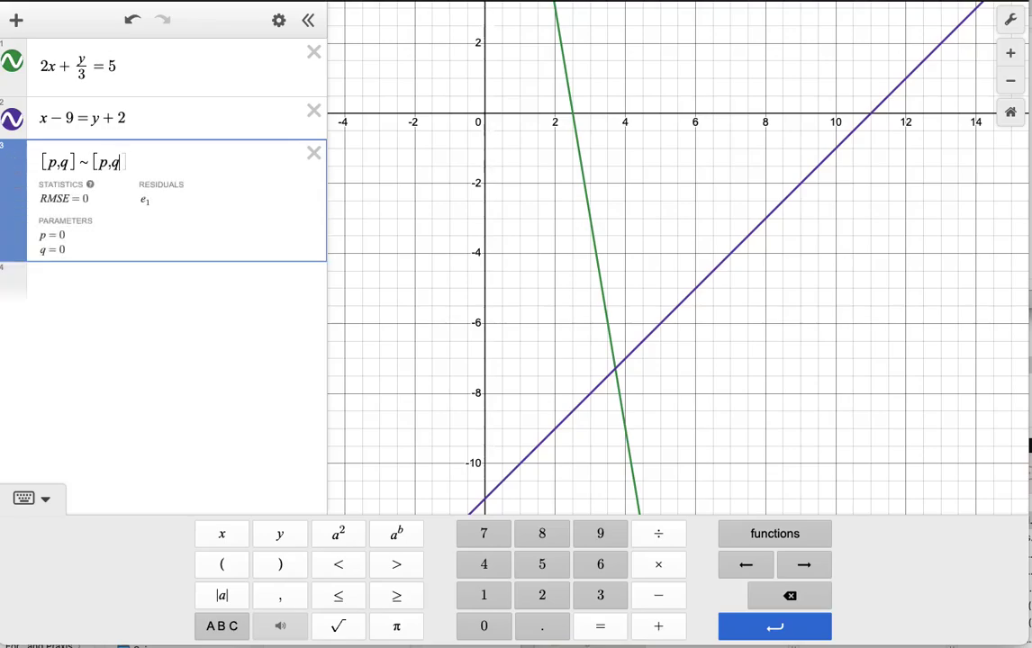
{"action": "type", "text": "]"}
Replace the first entries of both lists with the first equation's sides, 2a + b/3 and 5.
{"action": "left_click_drag", "start_coordinate": [59, 167], "coordinate": [53, 166]}
{"action": "type", "text": "2"}
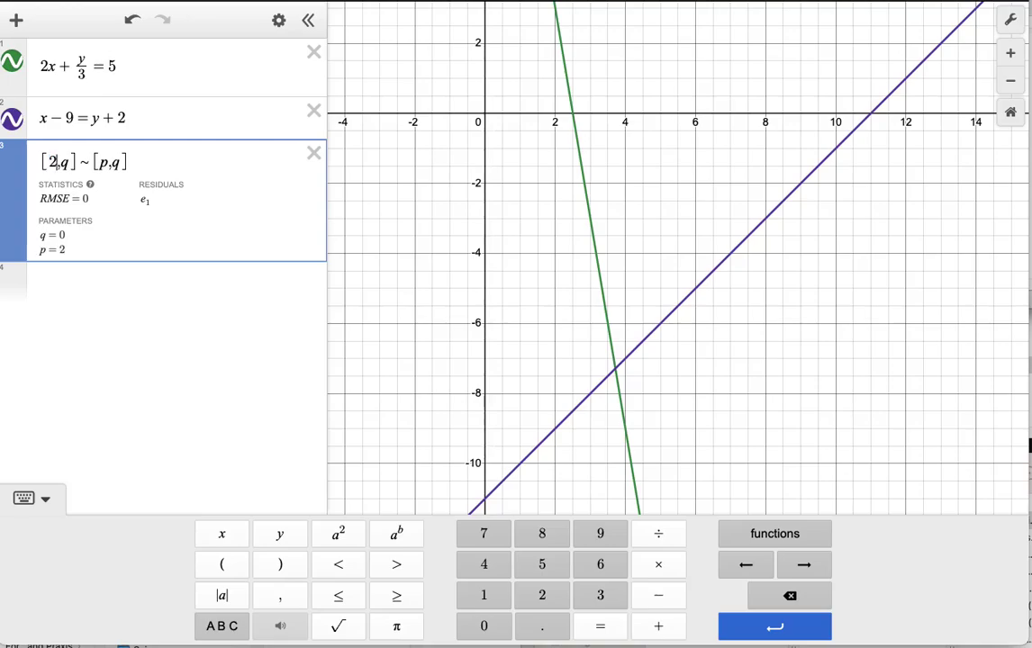
{"action": "type", "text": "a"}
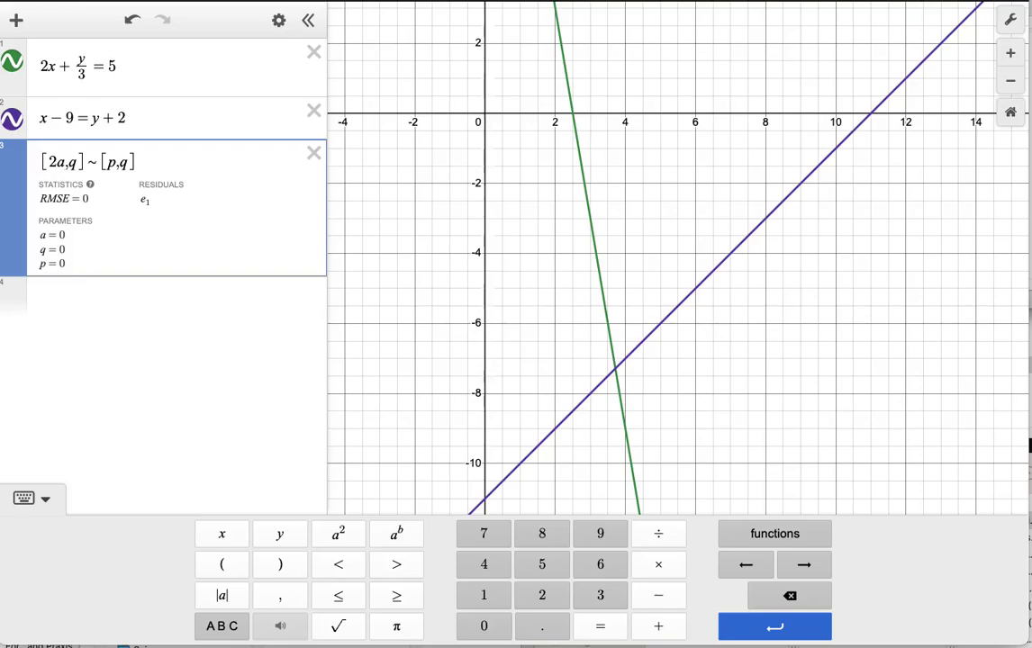
{"action": "type", "text": "+b/3"}
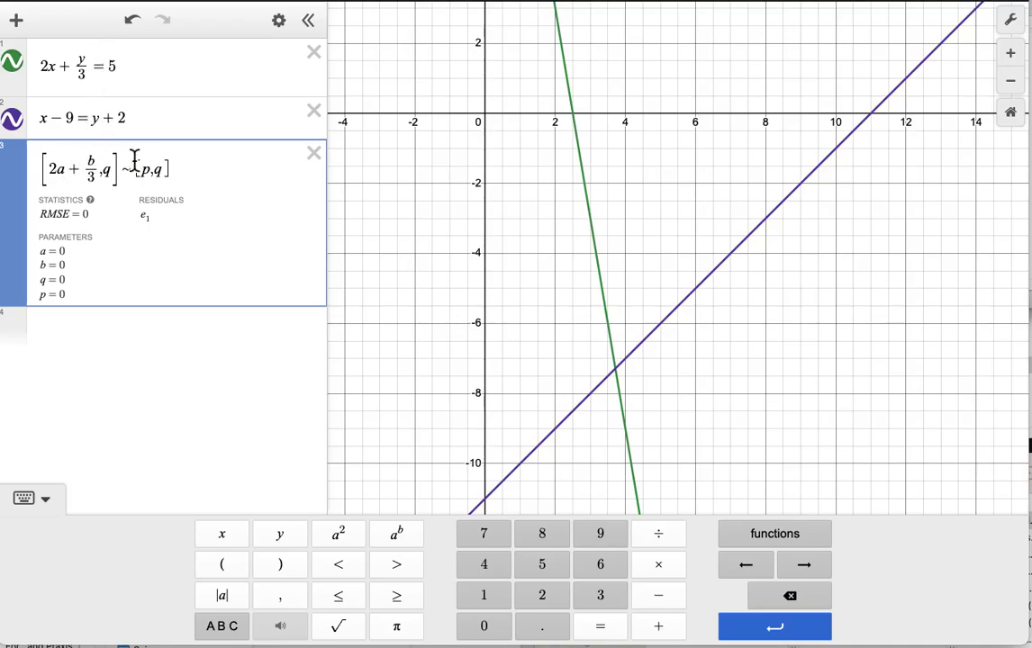
{"action": "left_click_drag", "start_coordinate": [145, 168], "coordinate": [151, 178]}
{"action": "type", "text": "5"}
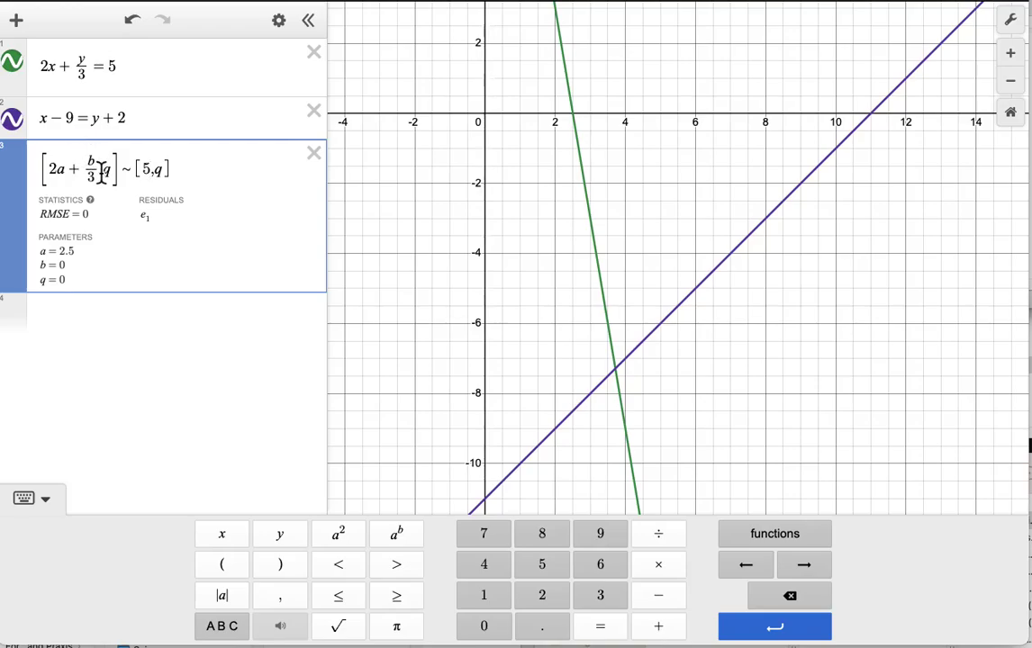
Replace the remaining q in each list with the second equation's sides, a − 9 and b + 2.
{"action": "left_click_drag", "start_coordinate": [98, 175], "coordinate": [113, 180]}
{"action": "type", "text": "a-9"}
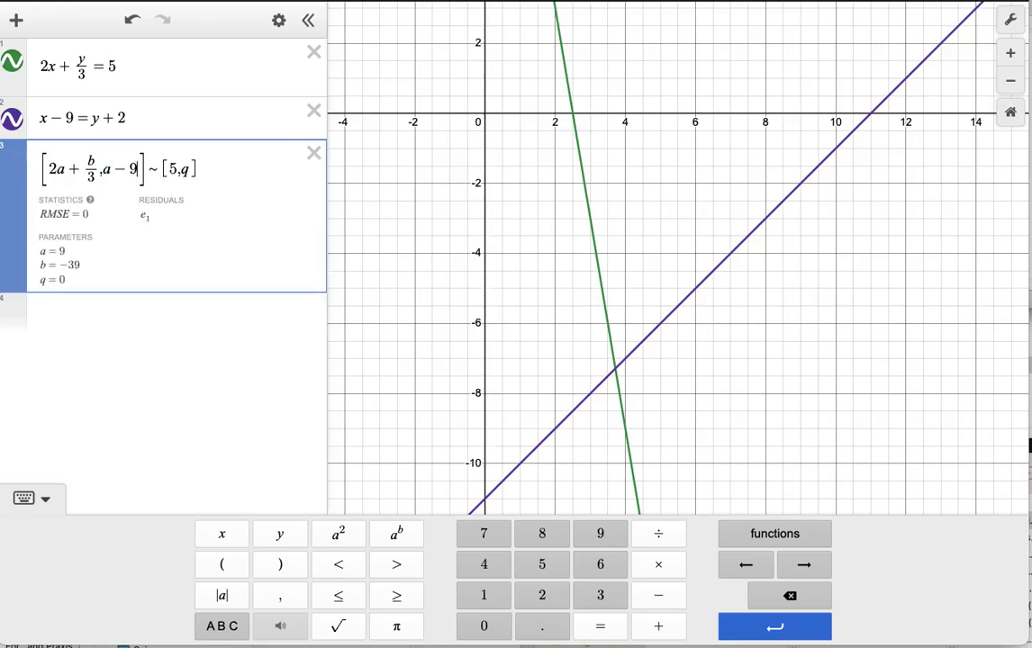
{"action": "left_click", "coordinate": [187, 176]}
{"action": "left_click_drag", "start_coordinate": [186, 176], "coordinate": [208, 189]}
{"action": "type", "text": "b + 2"}
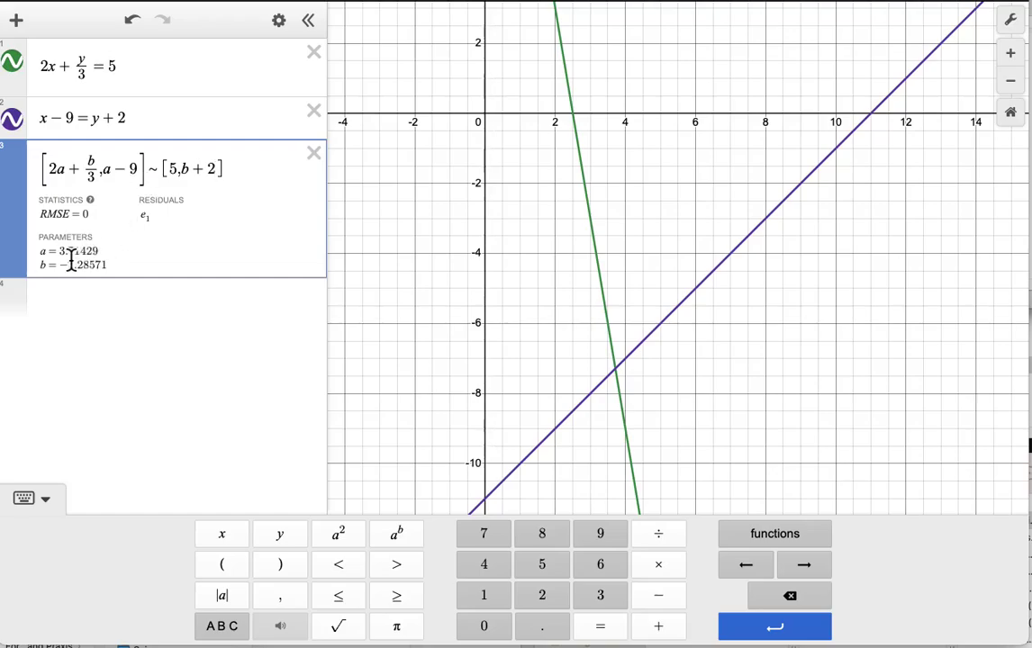
Compare the solved parameters a and b with the coordinates of the two lines' intersection point on the graph.
{"action": "left_click_drag", "start_coordinate": [60, 252], "coordinate": [99, 256]}
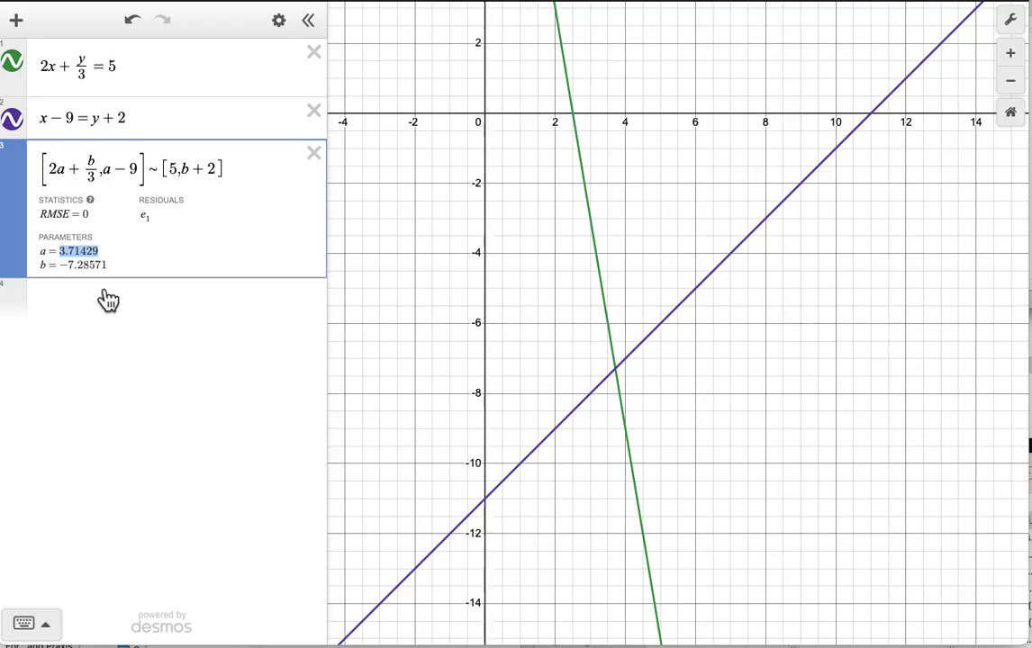
{"action": "left_click", "coordinate": [76, 276]}
{"action": "left_click_drag", "start_coordinate": [58, 268], "coordinate": [108, 276]}
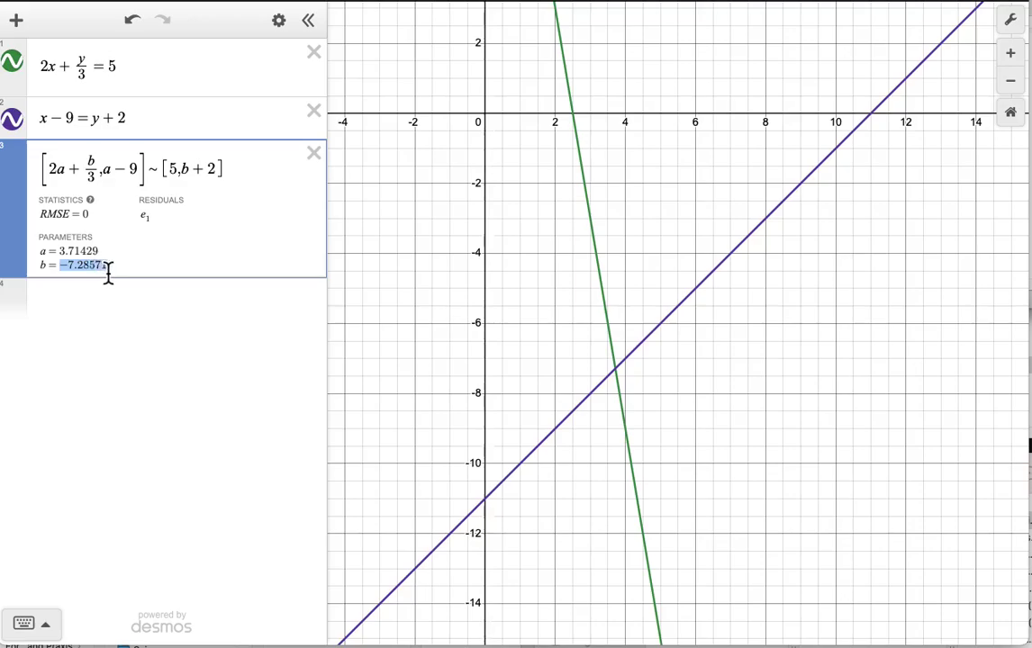
{"action": "left_click", "coordinate": [622, 375]}
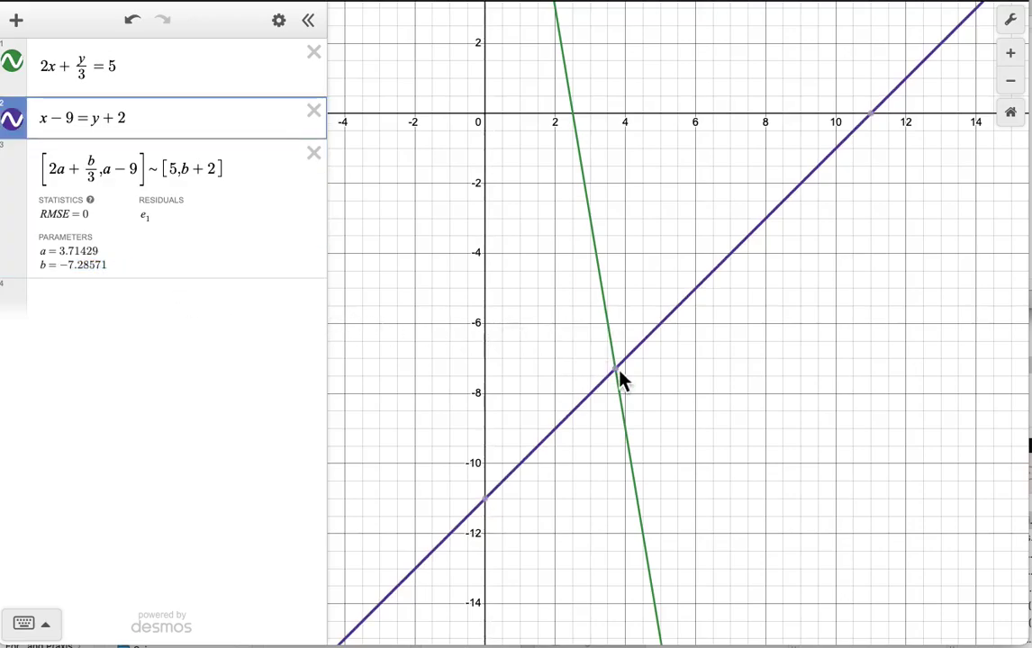
{"action": "left_click", "coordinate": [622, 375]}
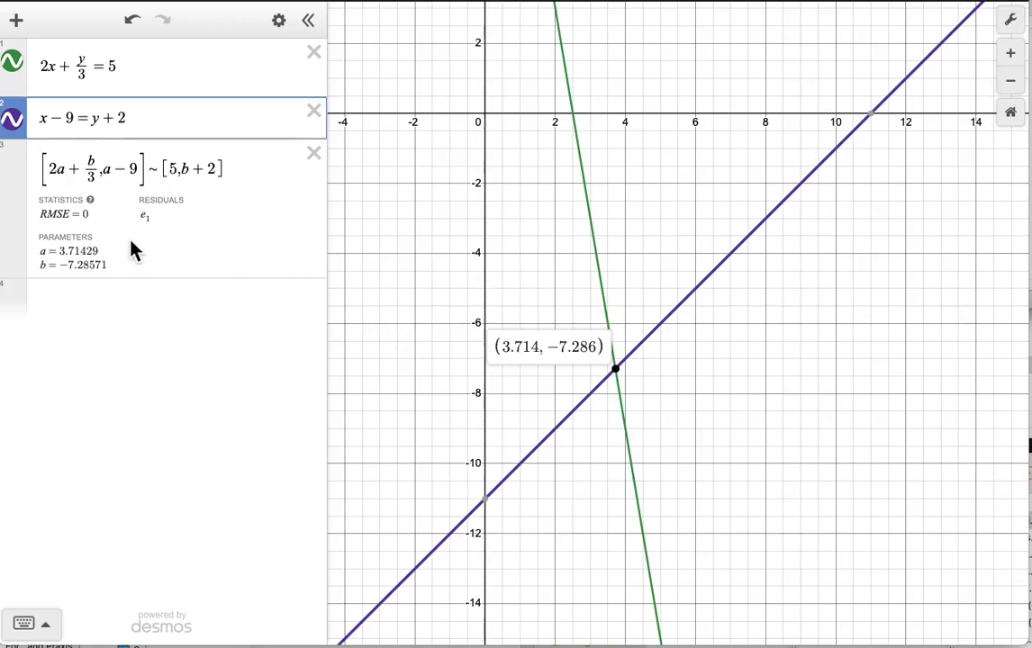